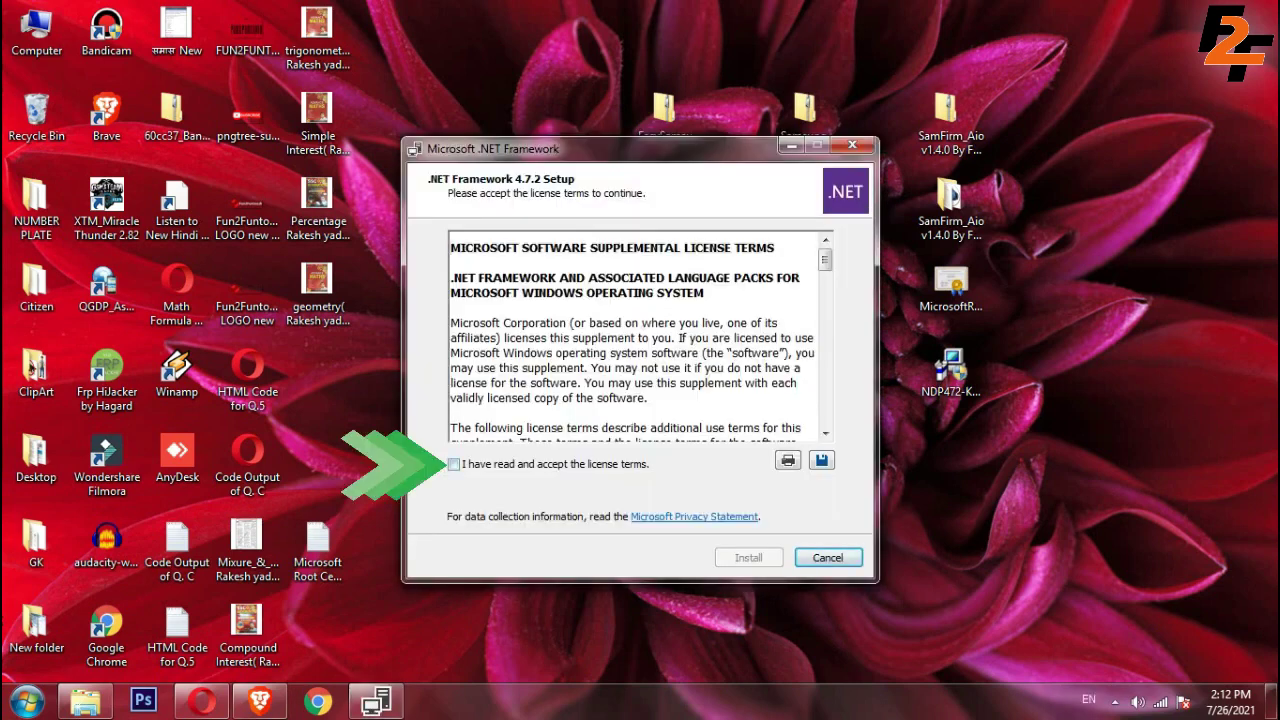
Accept the license terms, try to install .NET Framework 4.7.2, and close the setup dialogs.
{"action": "left_click", "coordinate": [454, 464]}
{"action": "left_click", "coordinate": [748, 557]}
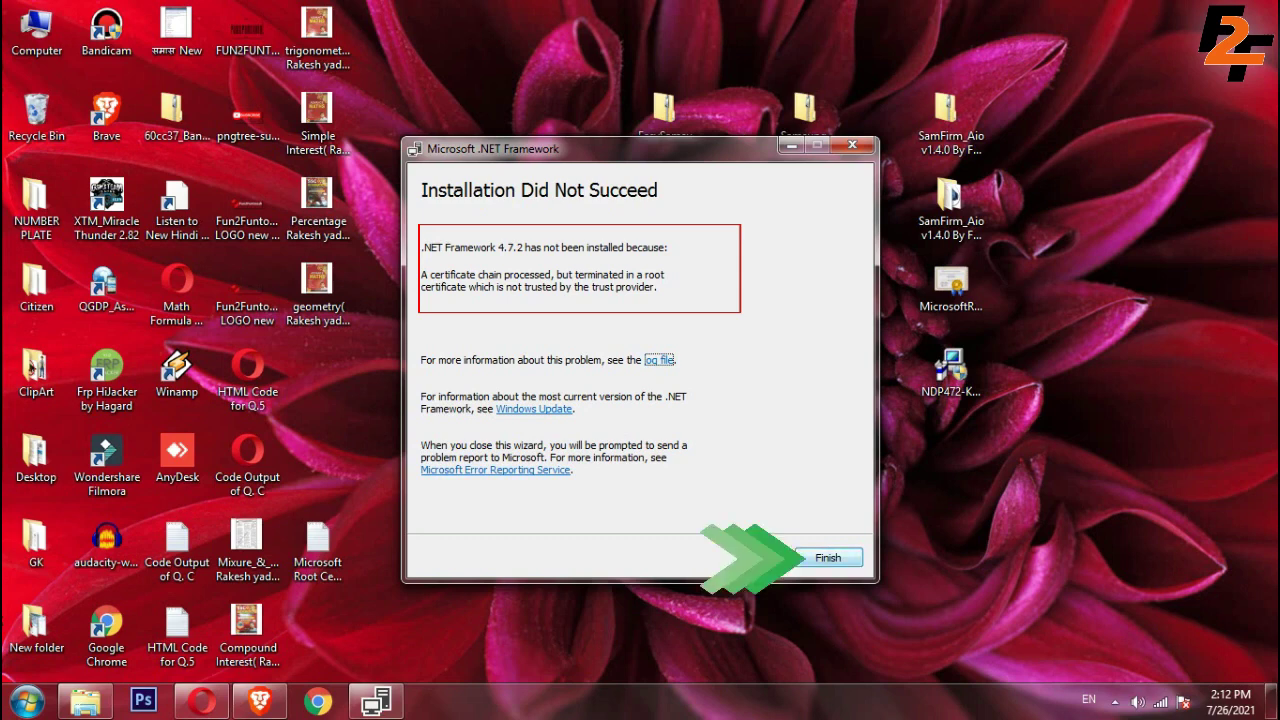
{"action": "key", "text": "Return"}
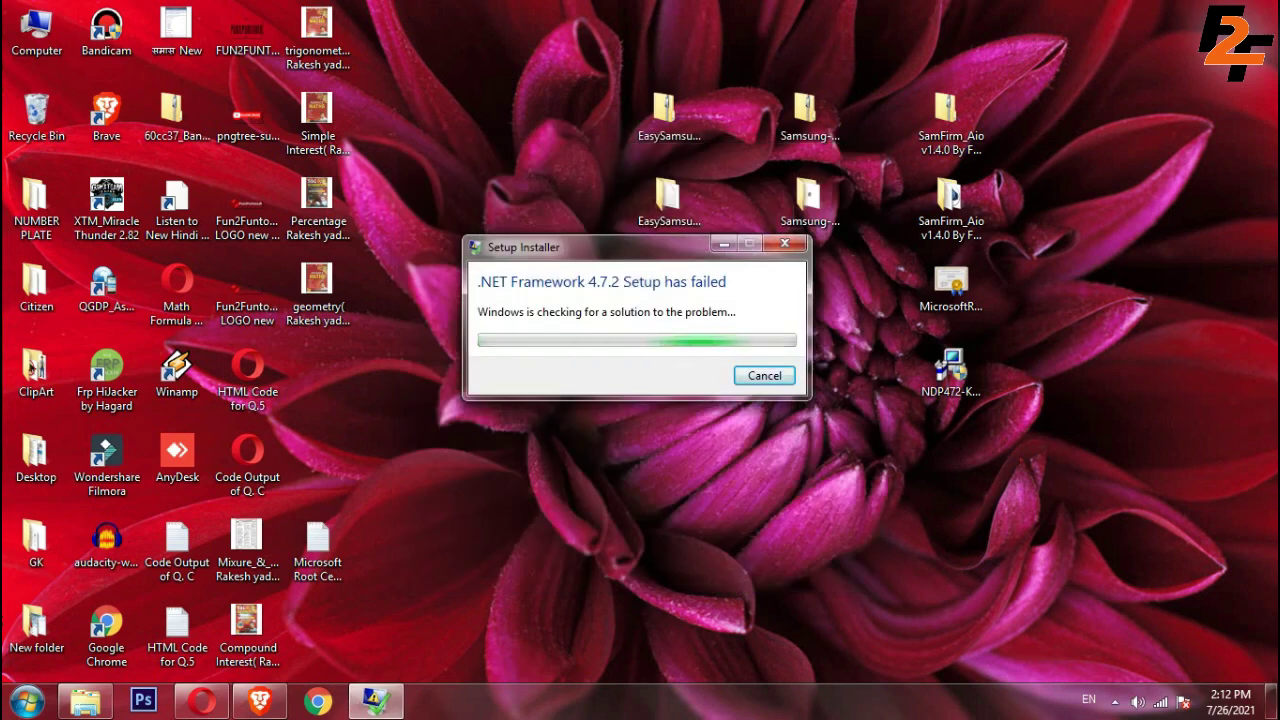
{"action": "key", "text": "Return"}
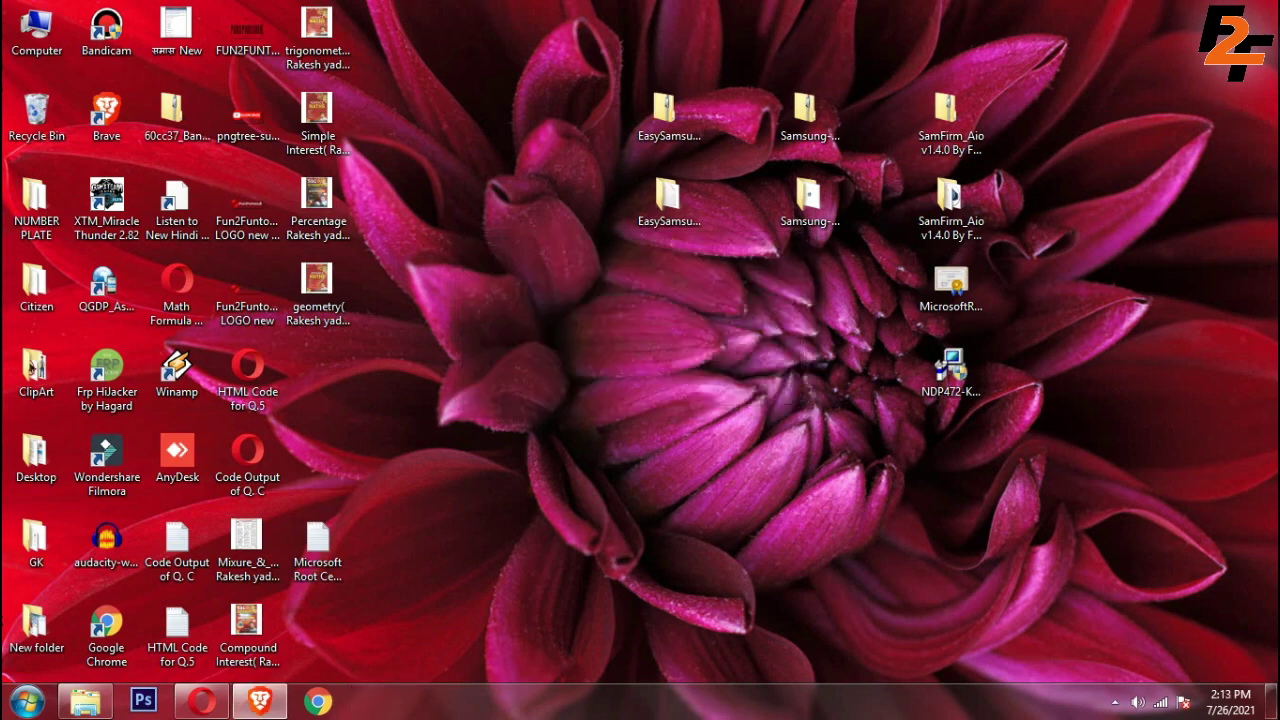
Move the MicrosoftRootCertificateAuthority2011 file to a free desktop area and review the download link in the Microsoft Root Certificate Authority text file.
{"action": "left_click_drag", "start_coordinate": [950, 282], "coordinate": [598, 455]}
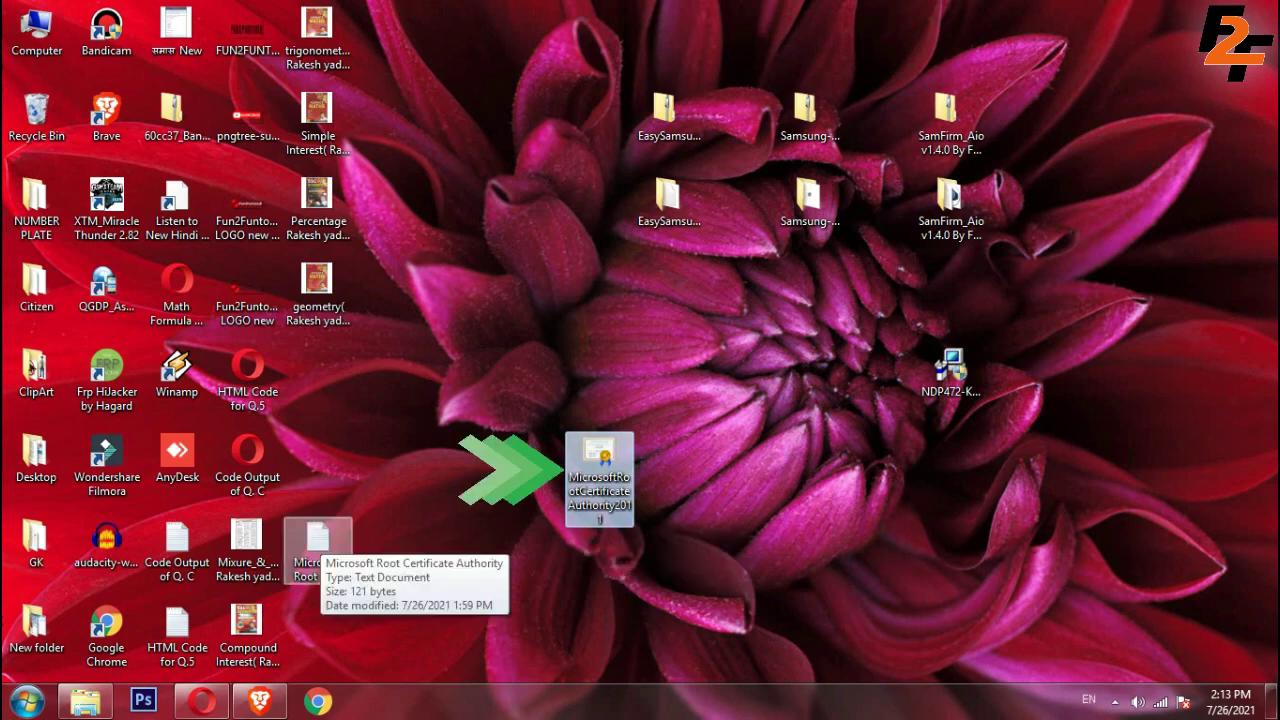
{"action": "double_click", "coordinate": [318, 548]}
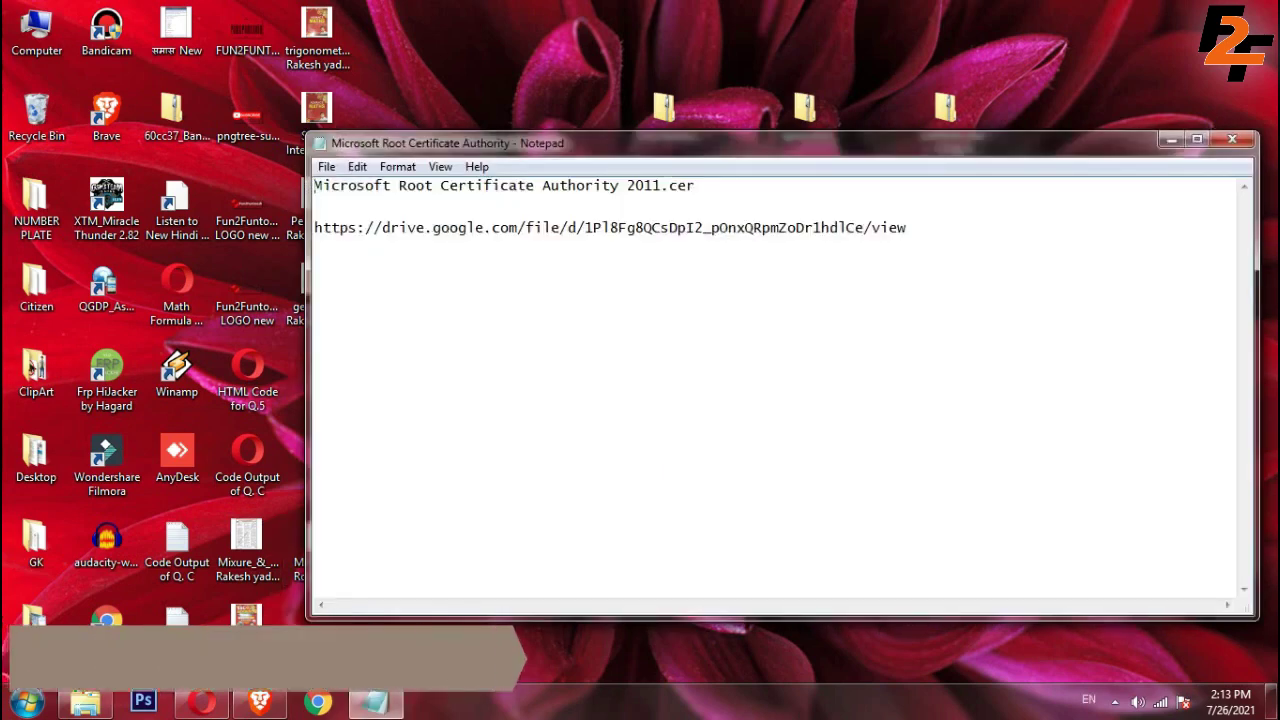
{"action": "key", "text": "shift+Down"}
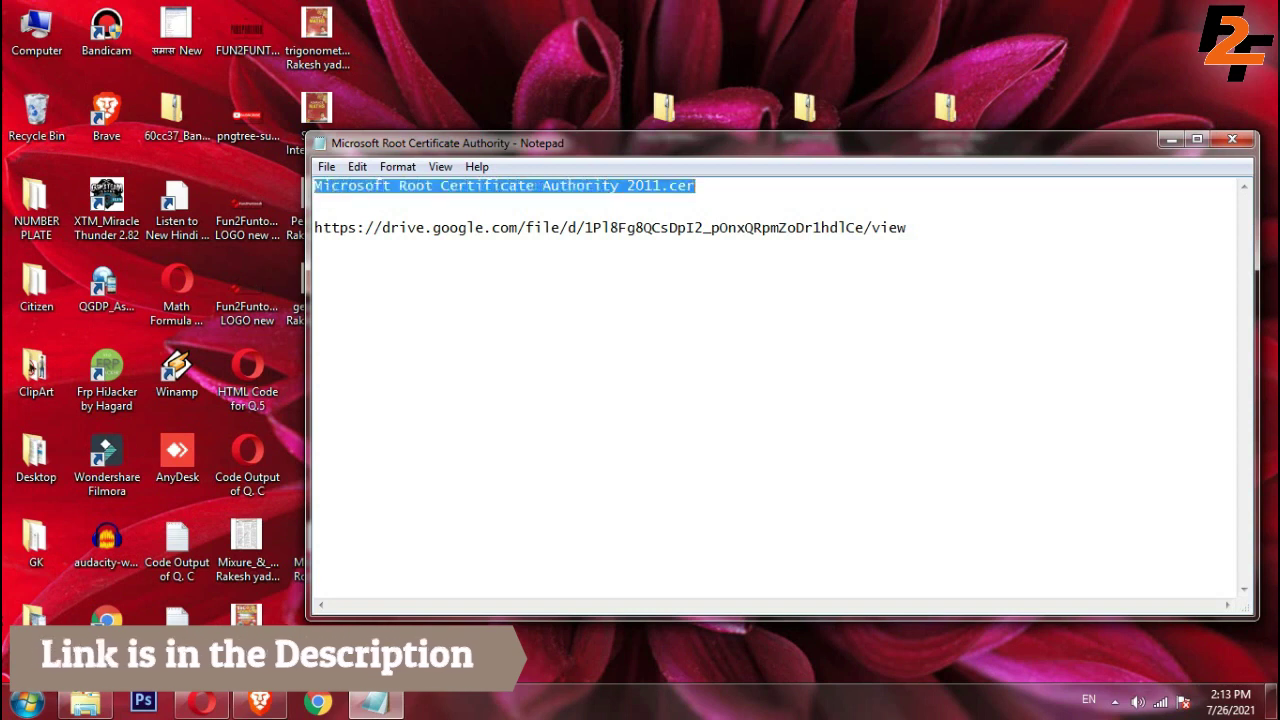
{"action": "left_click", "coordinate": [496, 228]}
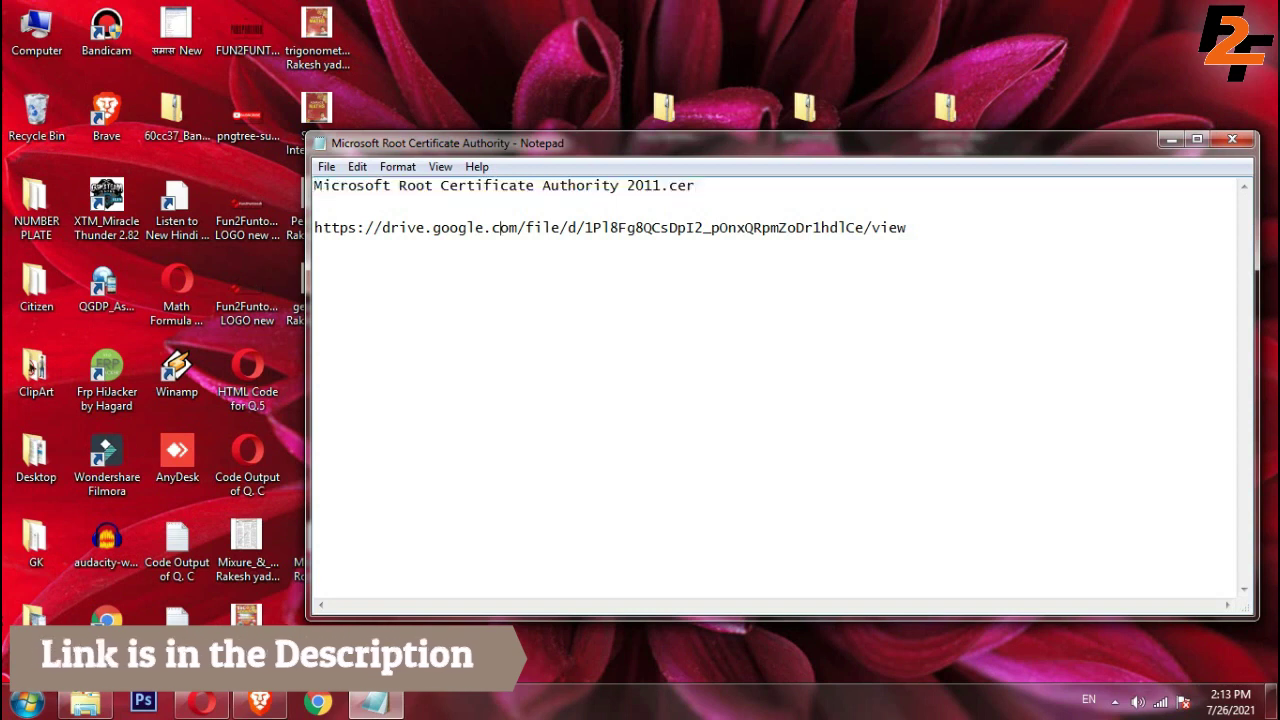
{"action": "left_click_drag", "start_coordinate": [314, 228], "coordinate": [907, 228]}
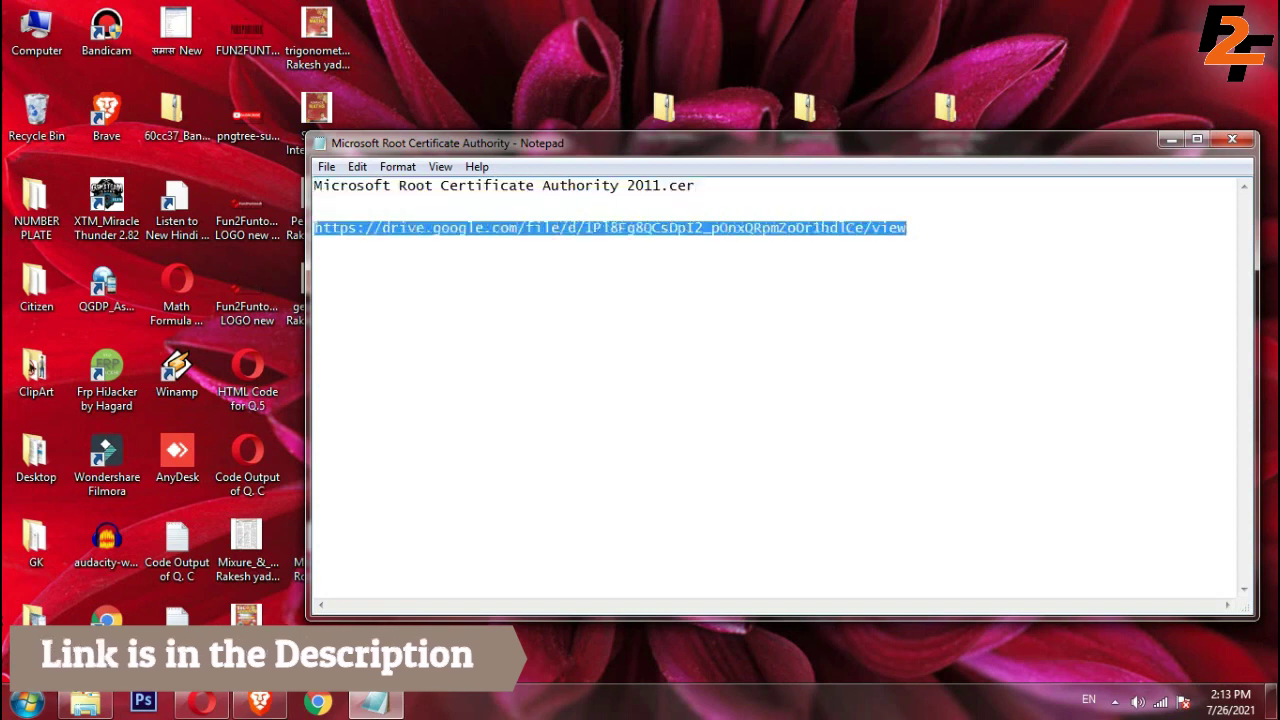
{"action": "left_click", "coordinate": [795, 228]}
{"action": "left_click", "coordinate": [1232, 139]}
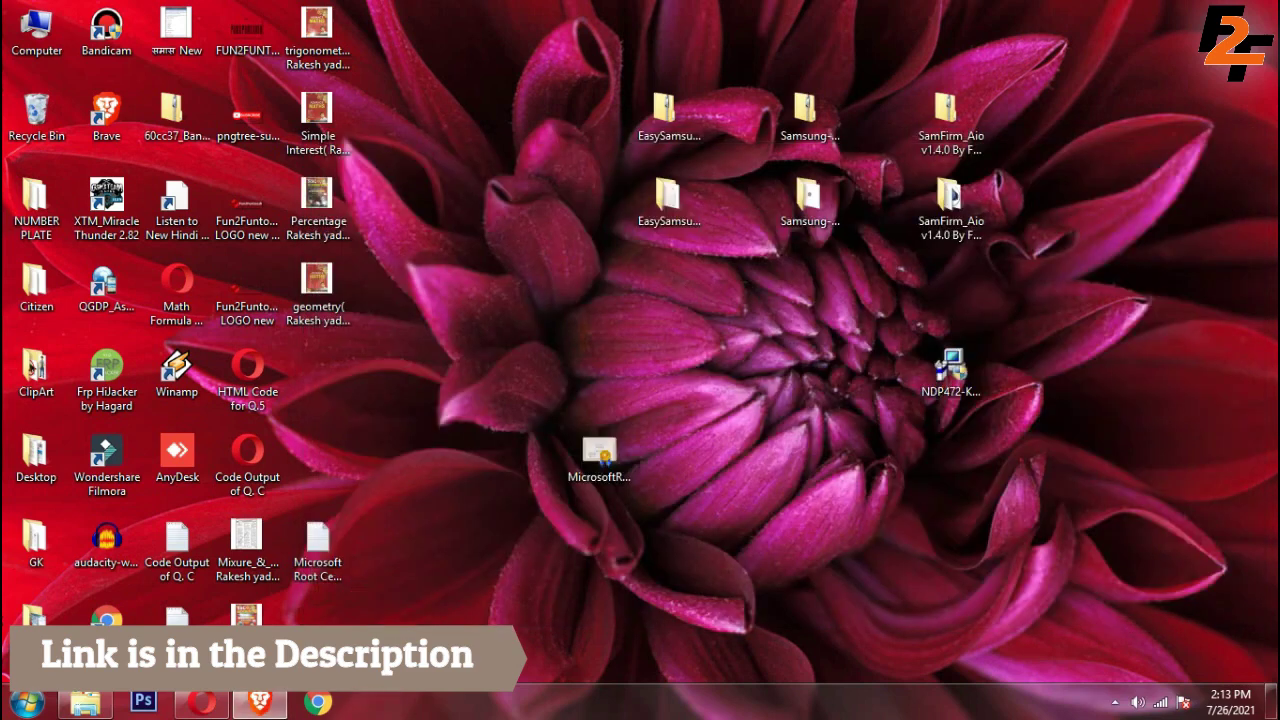
{"action": "double_click", "coordinate": [599, 455]}
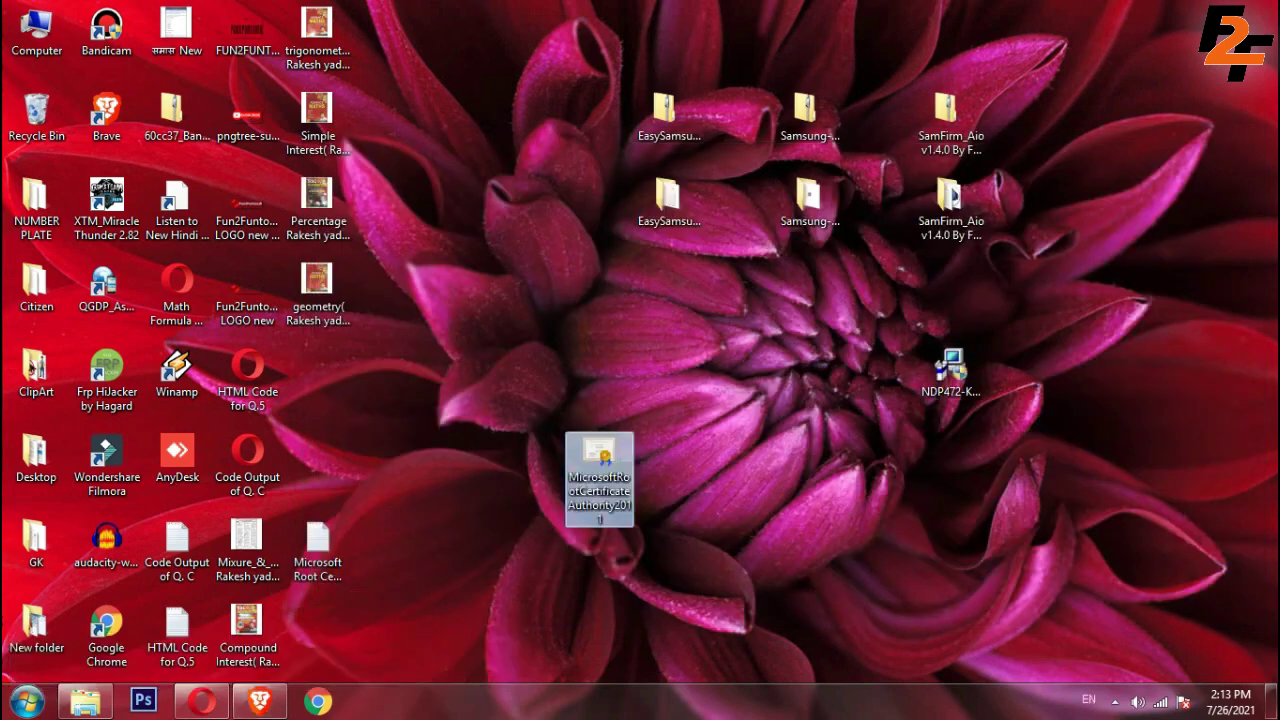
{"action": "right_click", "coordinate": [599, 455]}
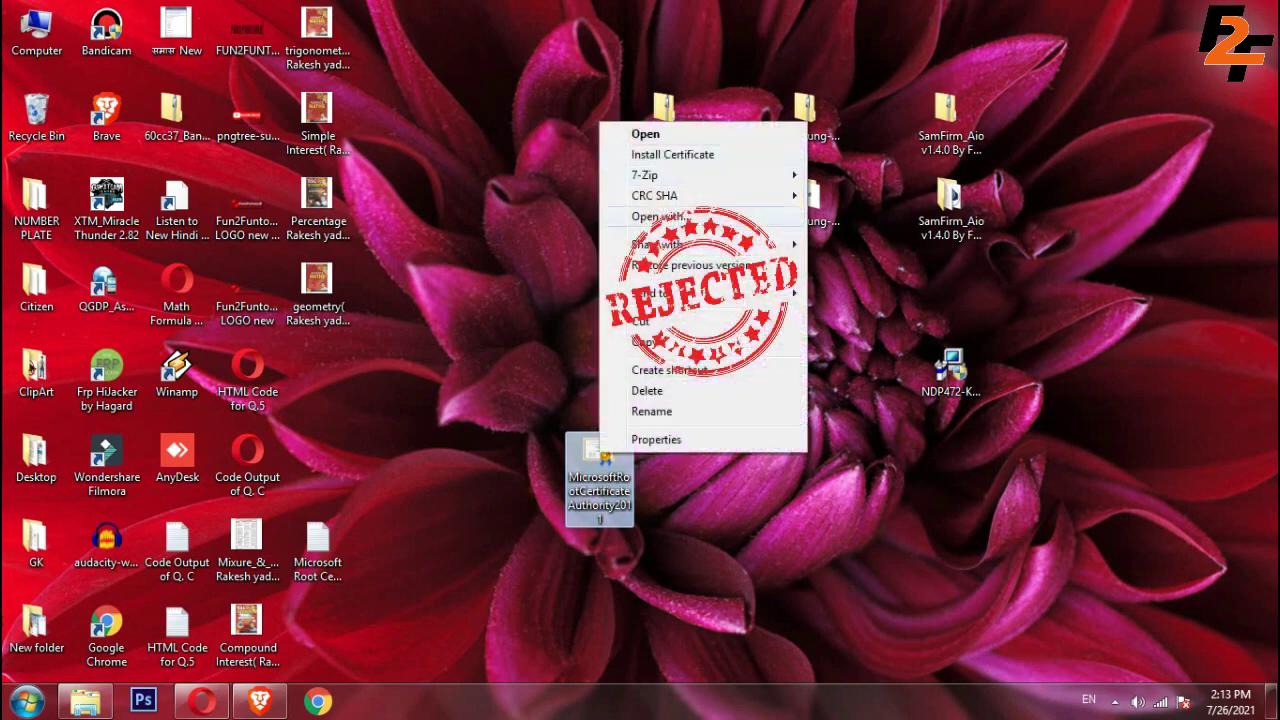
{"action": "key", "text": "Escape"}
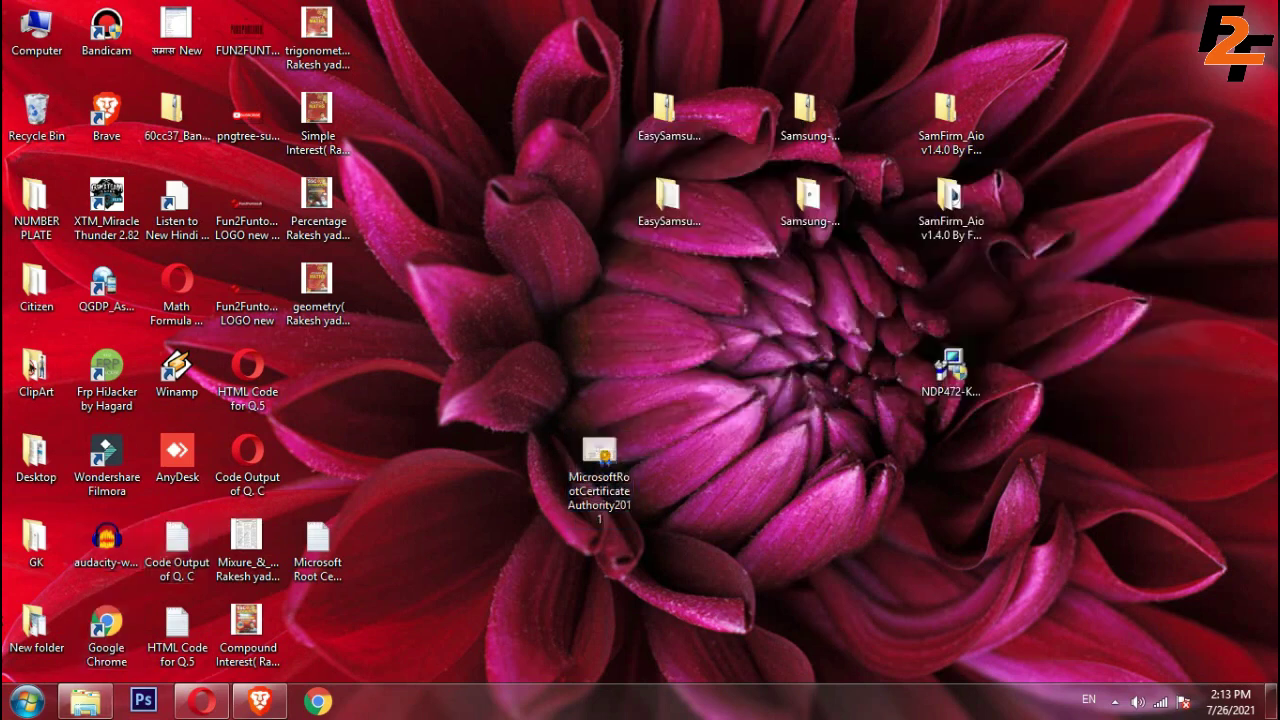
Launch the Microsoft Management Console by running the command mmc.
{"action": "key", "text": "super+r"}
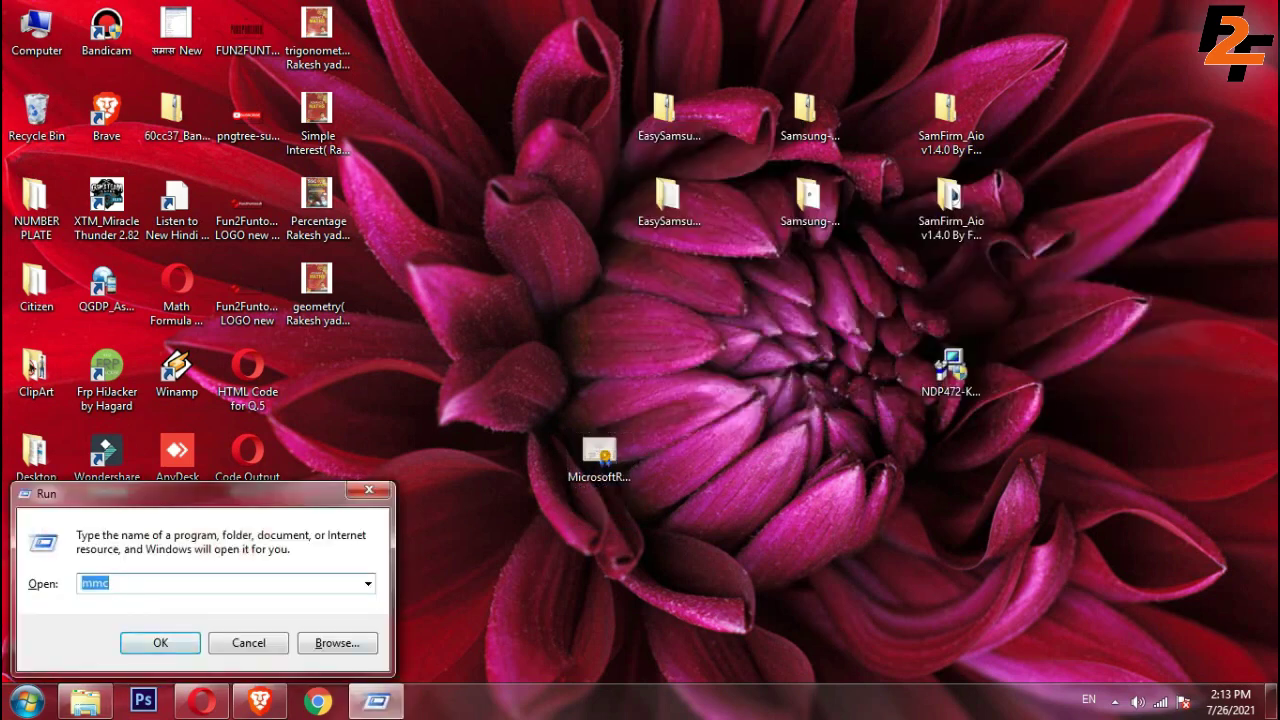
{"action": "type", "text": "mmc"}
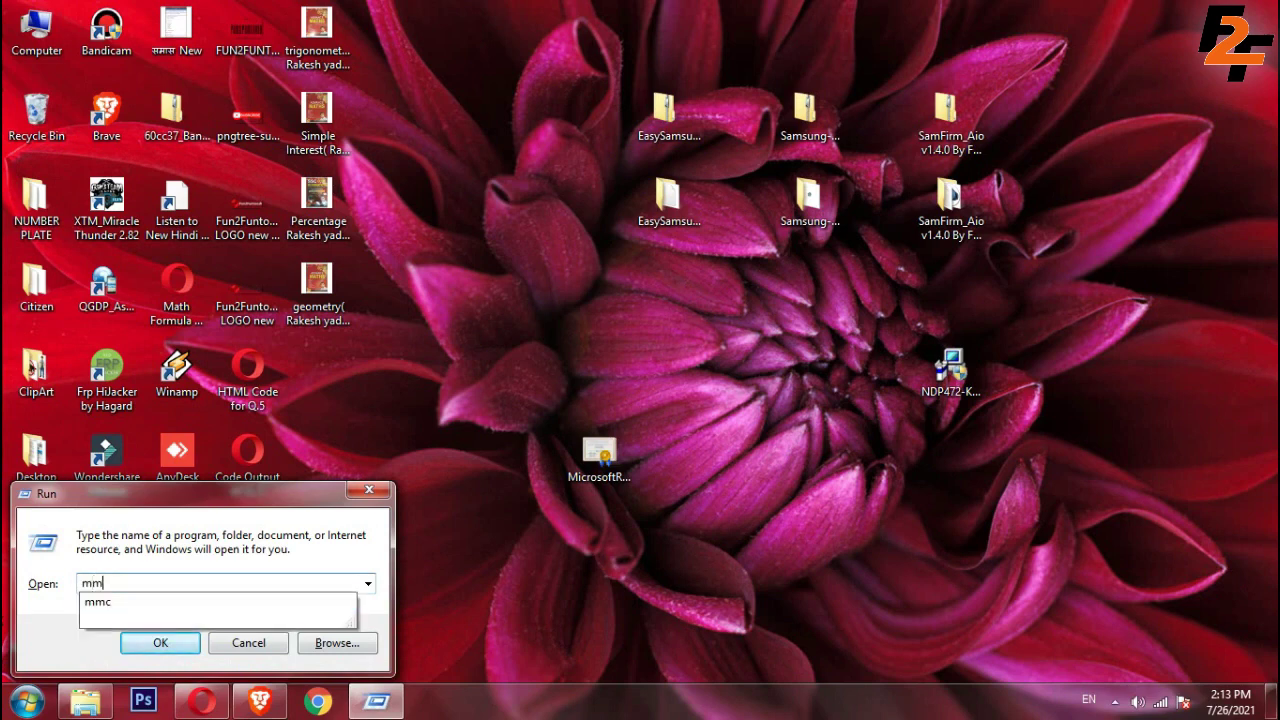
{"action": "key", "text": "Escape"}
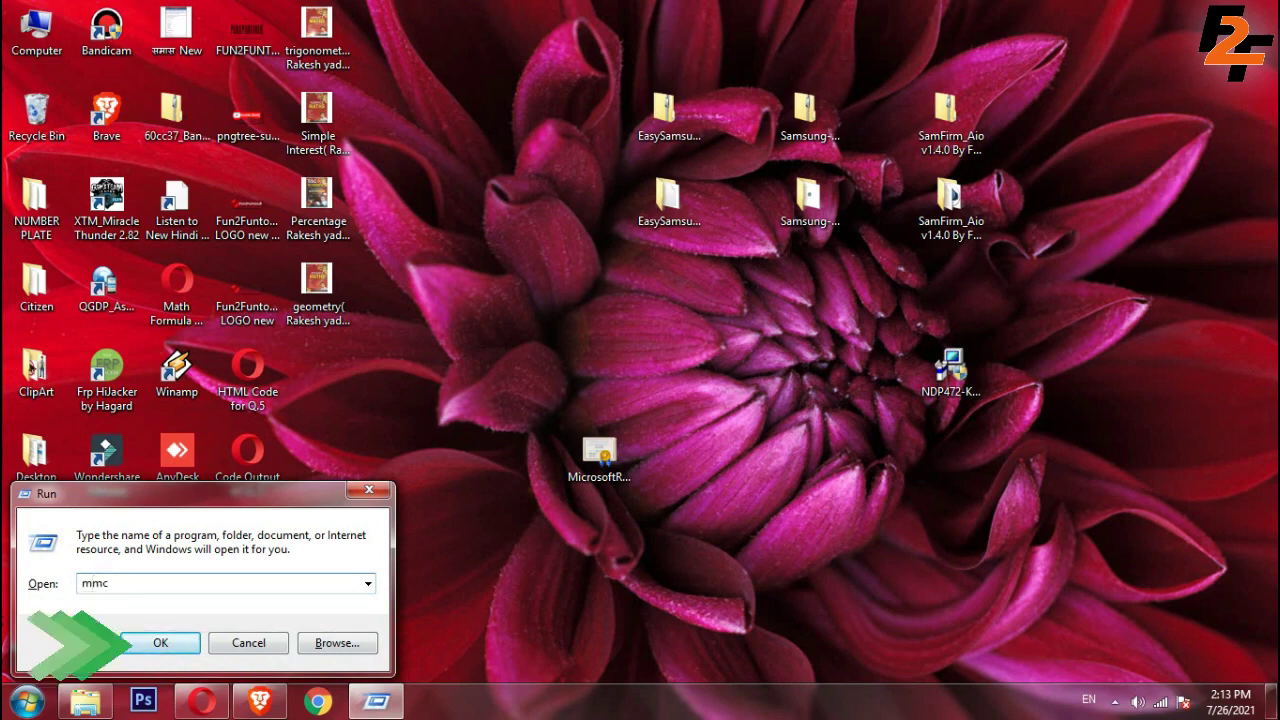
{"action": "key", "text": "Return"}
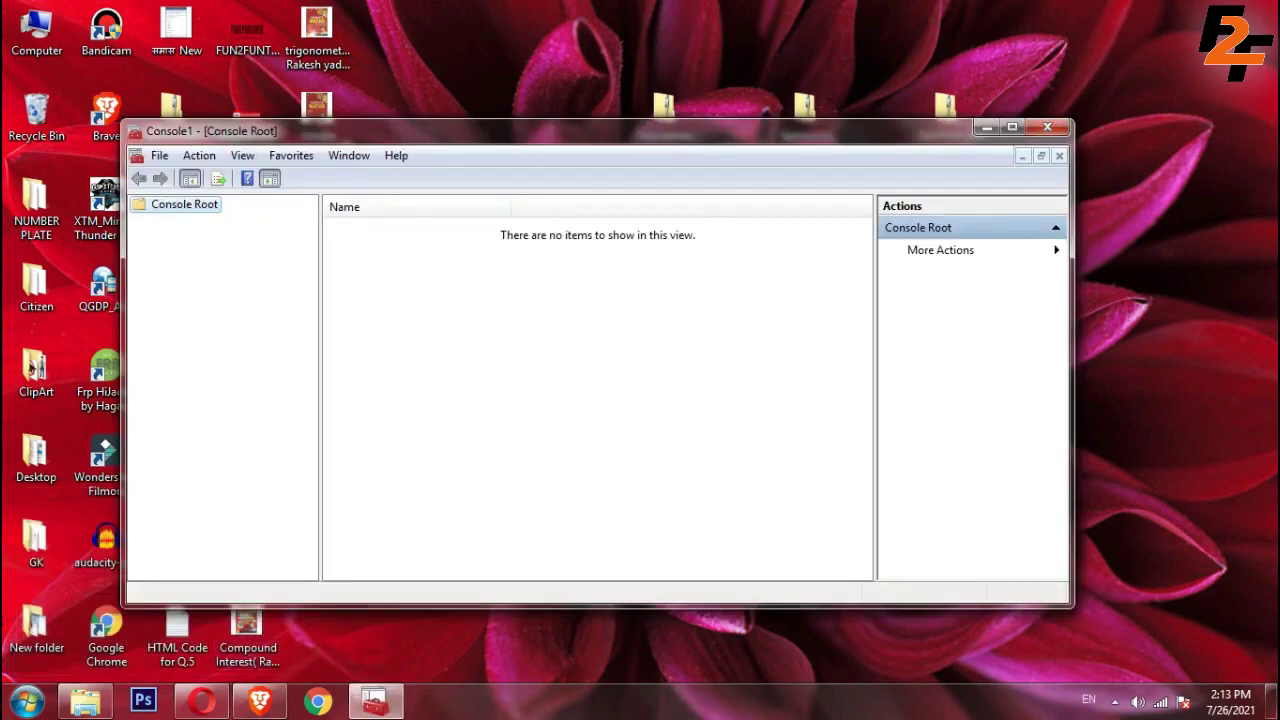
Add the Certificates snap-in to the console, managing the computer account on the local computer.
{"action": "left_click_drag", "start_coordinate": [600, 129], "coordinate": [631, 85]}
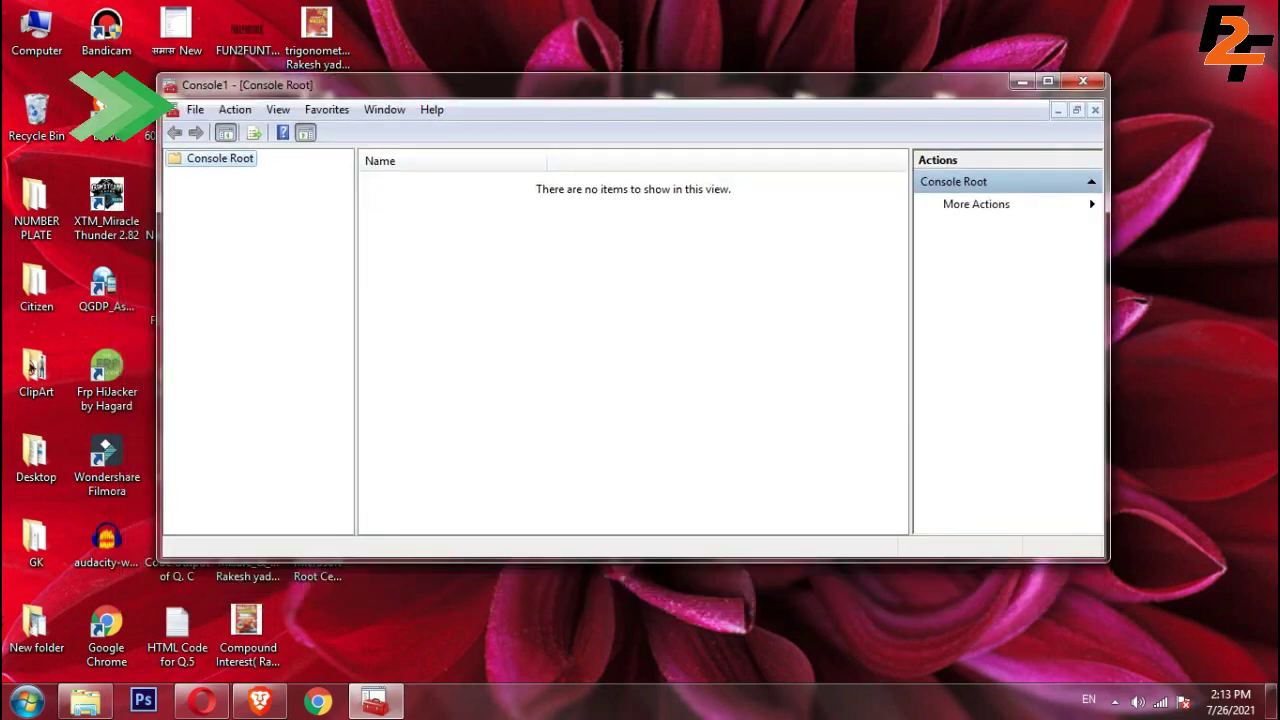
{"action": "left_click", "coordinate": [195, 109]}
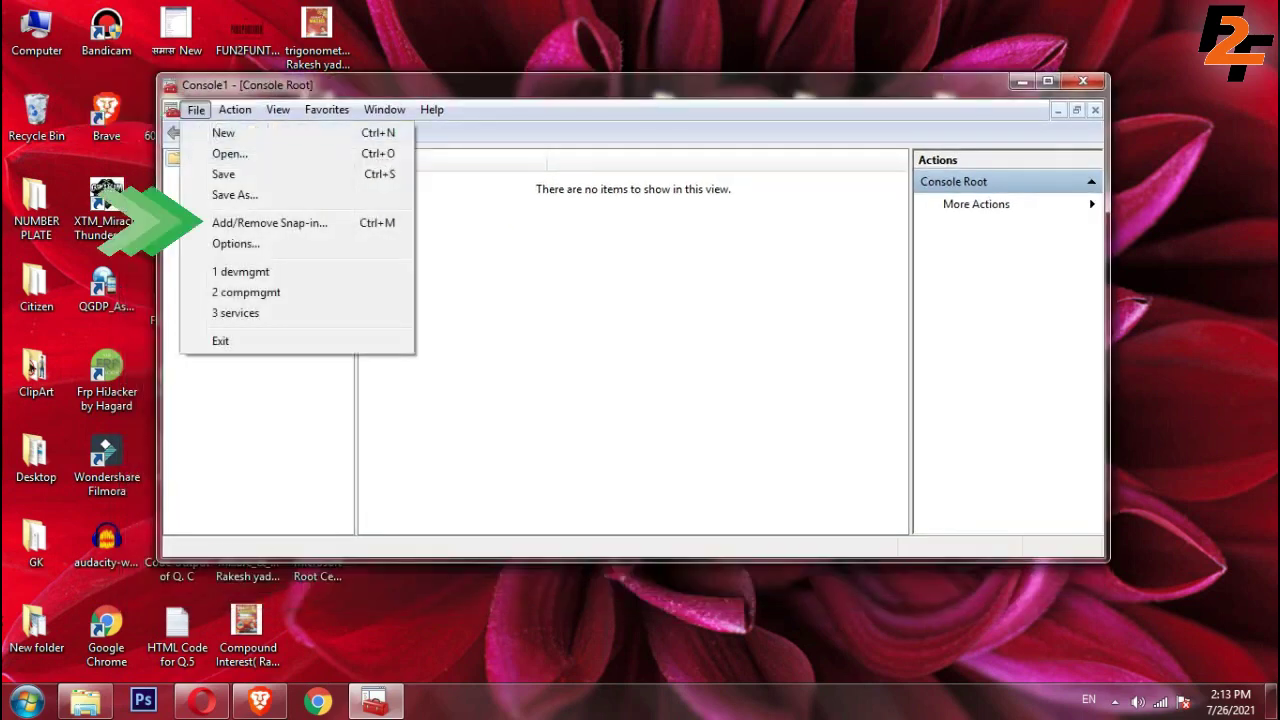
{"action": "left_click", "coordinate": [269, 222]}
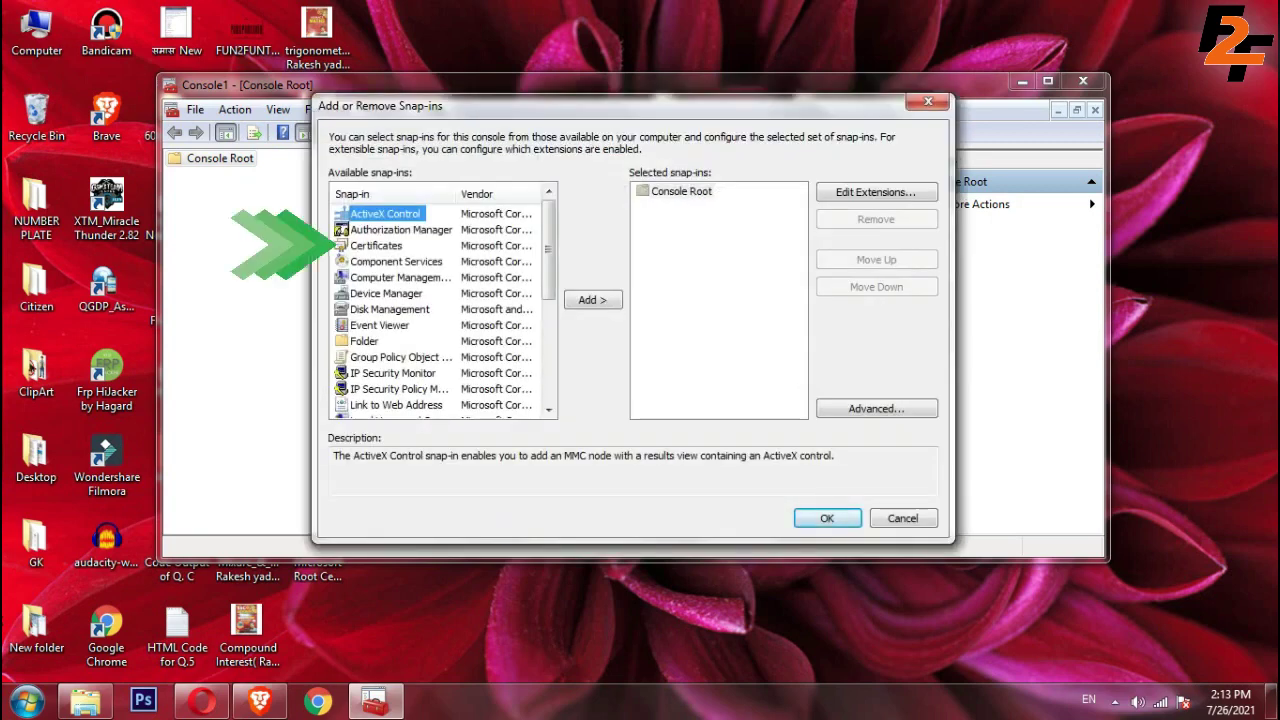
{"action": "left_click", "coordinate": [376, 245]}
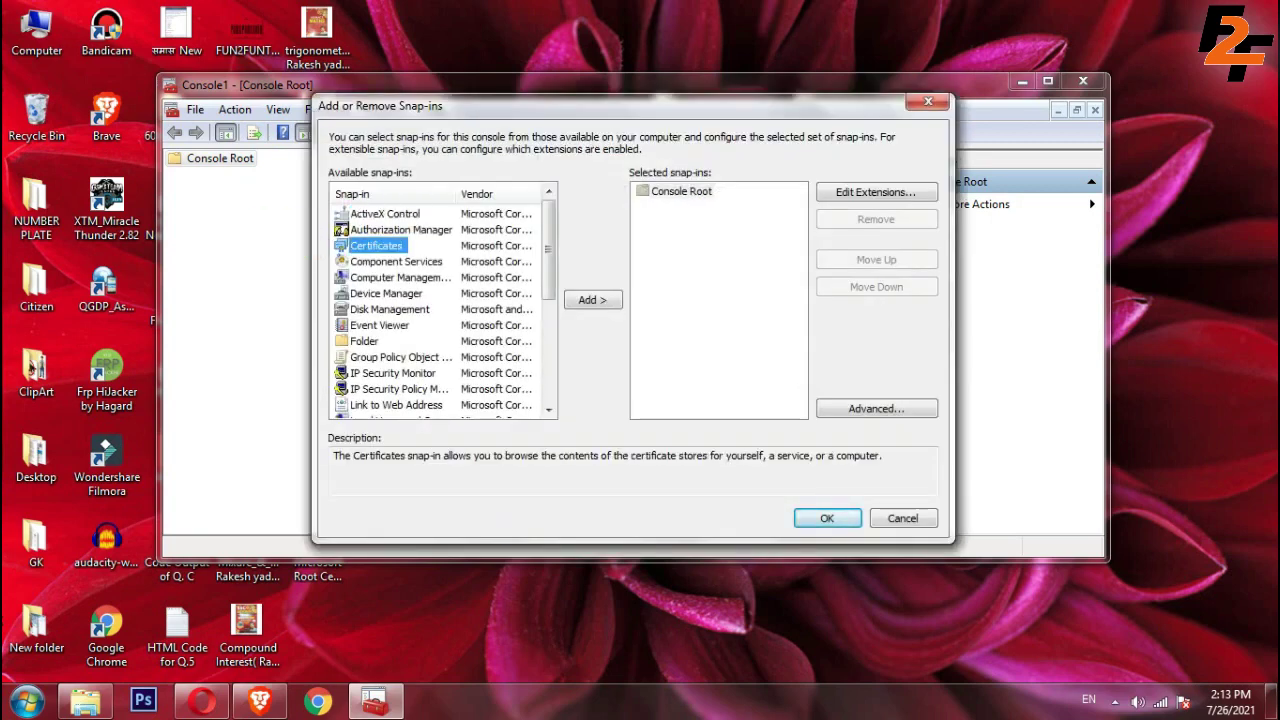
{"action": "left_click", "coordinate": [592, 300]}
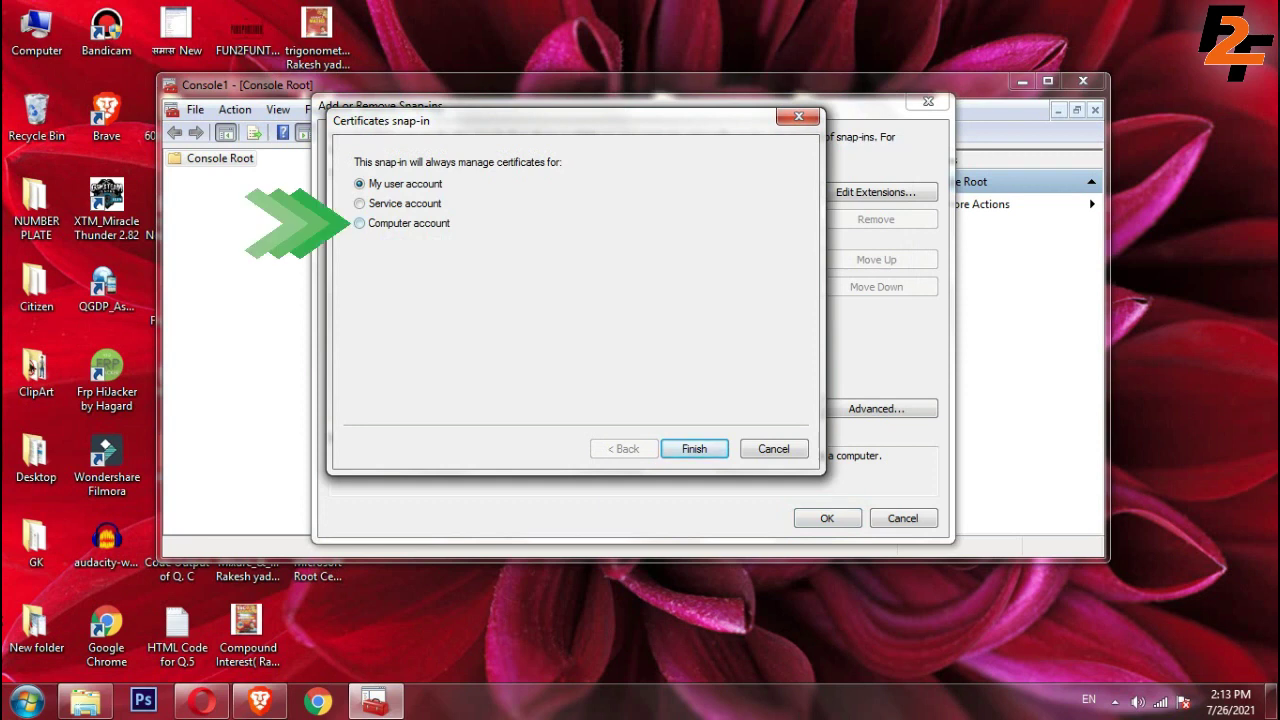
{"action": "left_click", "coordinate": [359, 223]}
{"action": "left_click", "coordinate": [680, 449]}
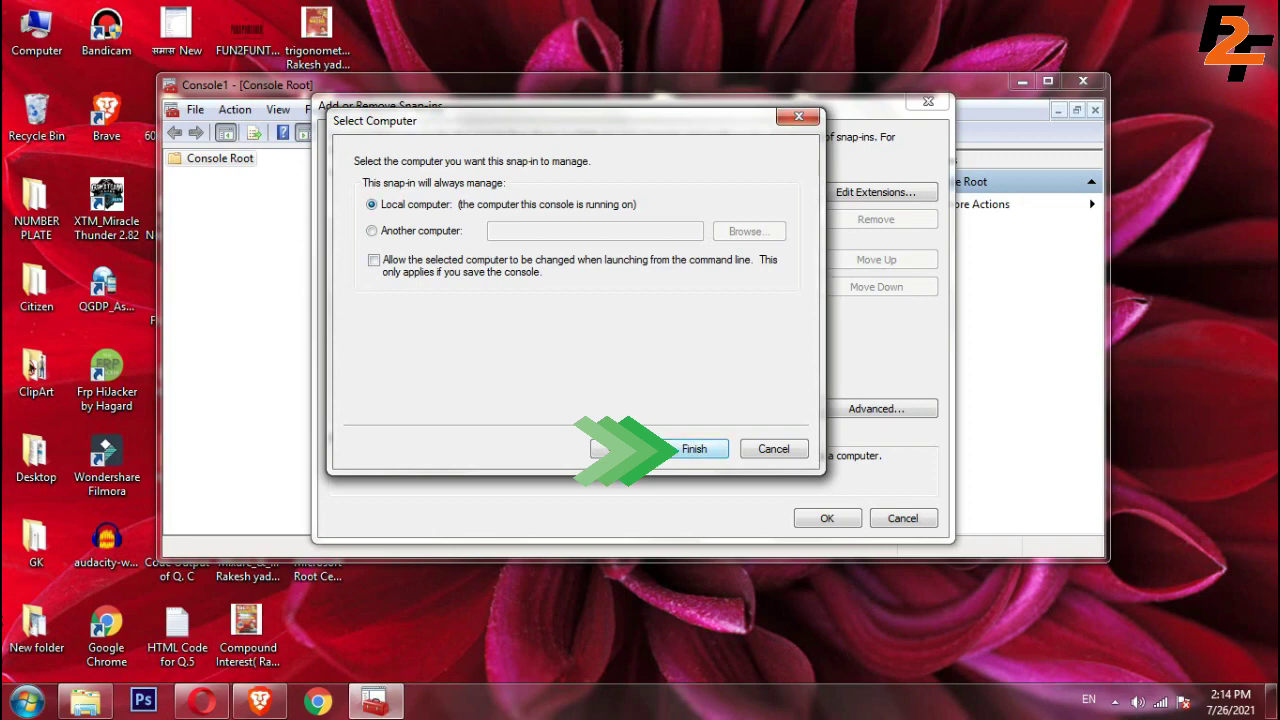
{"action": "left_click", "coordinate": [694, 448]}
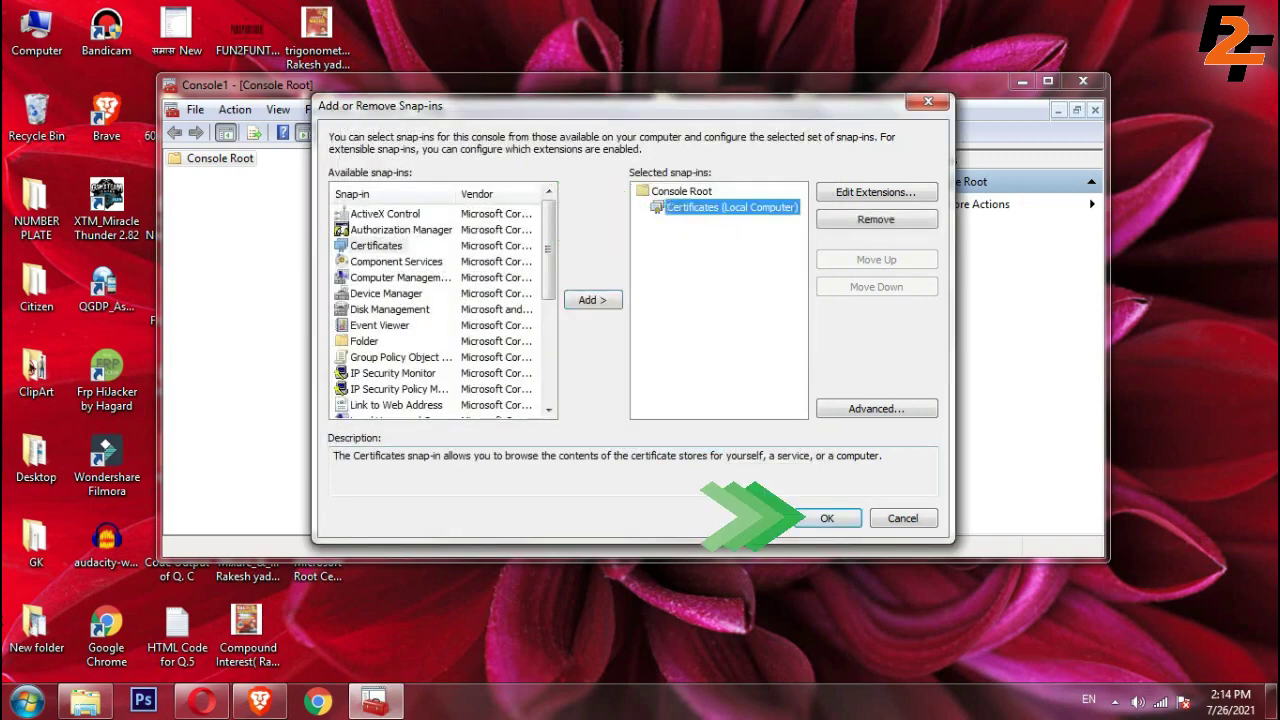
{"action": "left_click", "coordinate": [826, 518]}
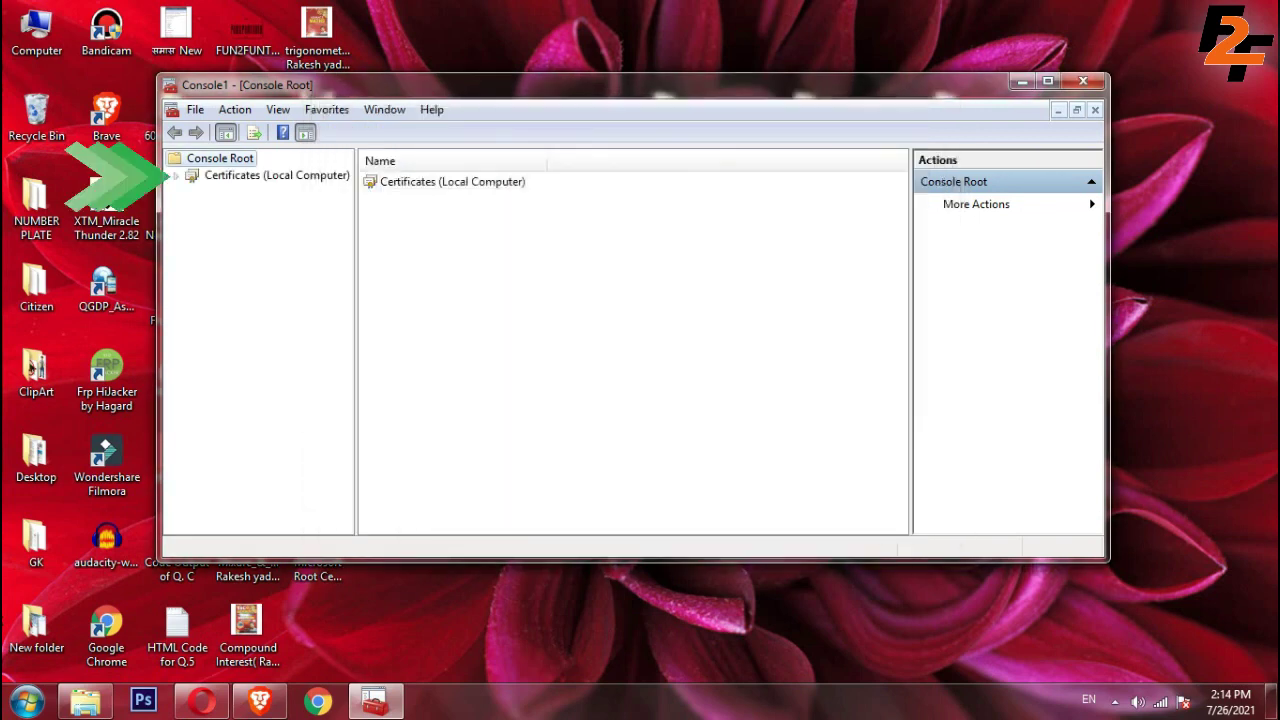
Start importing a certificate into the Certificates folder under Trusted Root Certification Authorities, proceeding to the wizard's file selection page.
{"action": "left_click", "coordinate": [175, 176]}
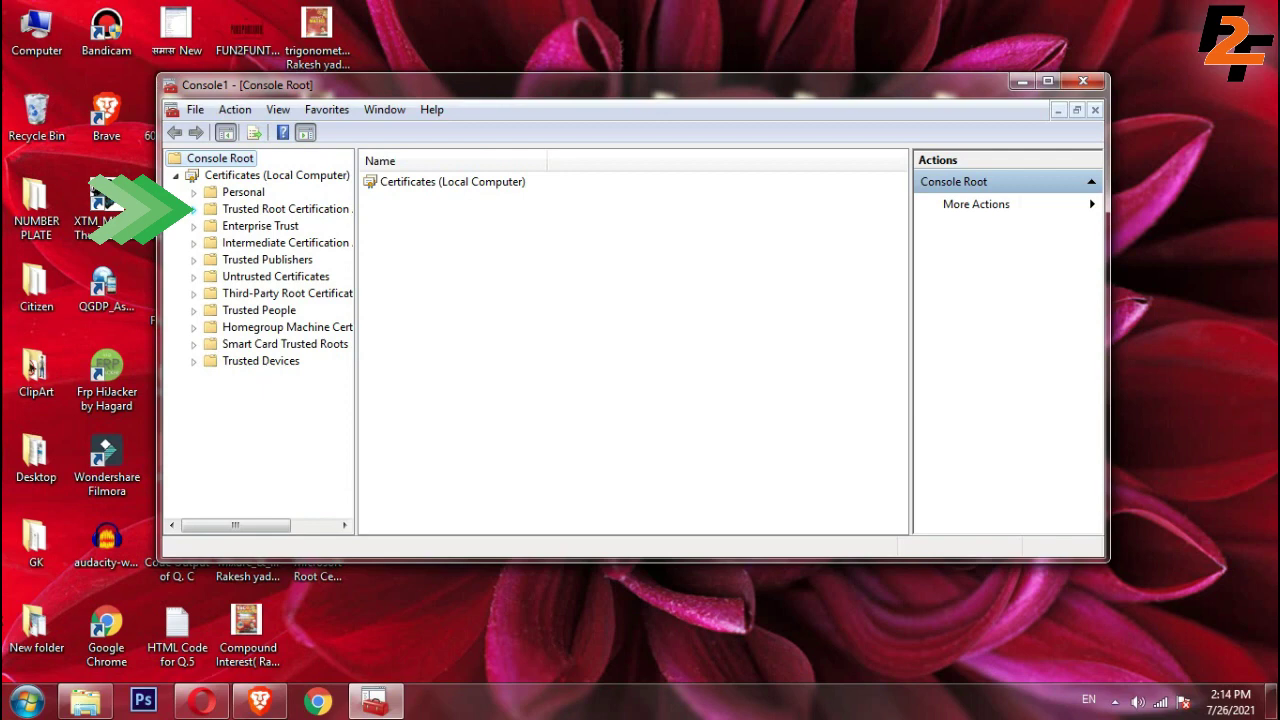
{"action": "left_click", "coordinate": [193, 209]}
{"action": "left_click", "coordinate": [267, 225]}
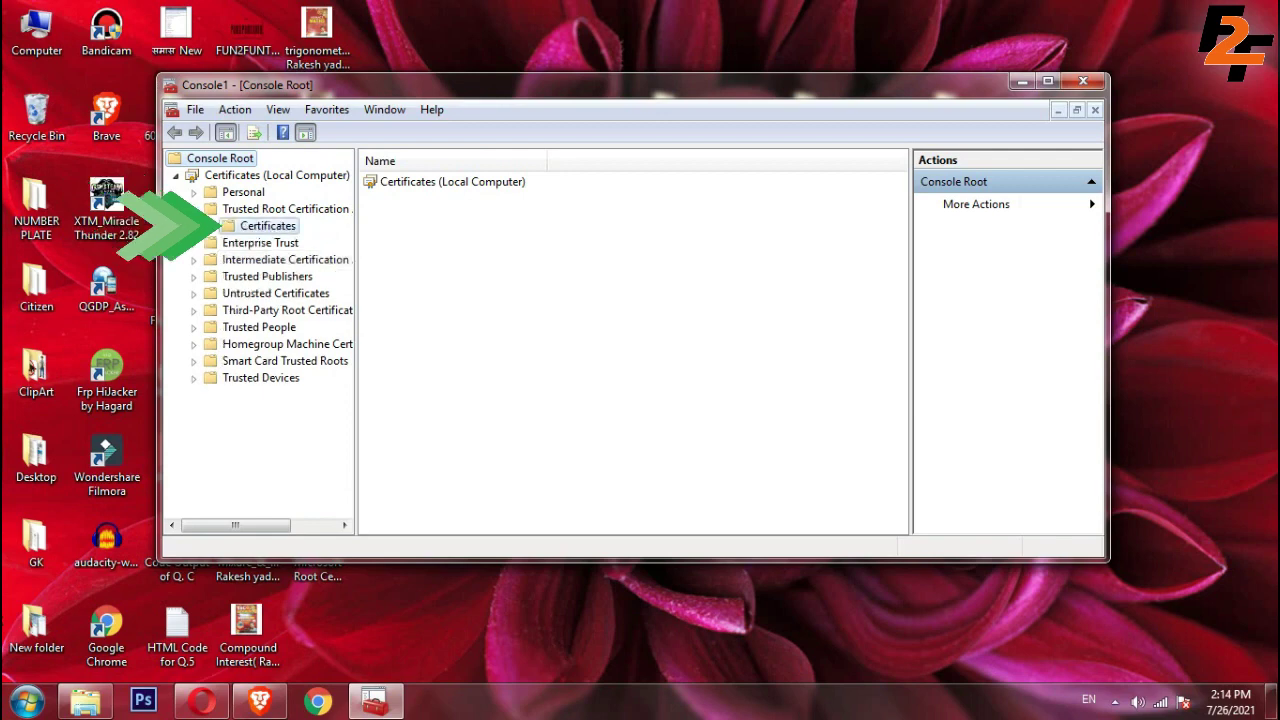
{"action": "right_click", "coordinate": [258, 226]}
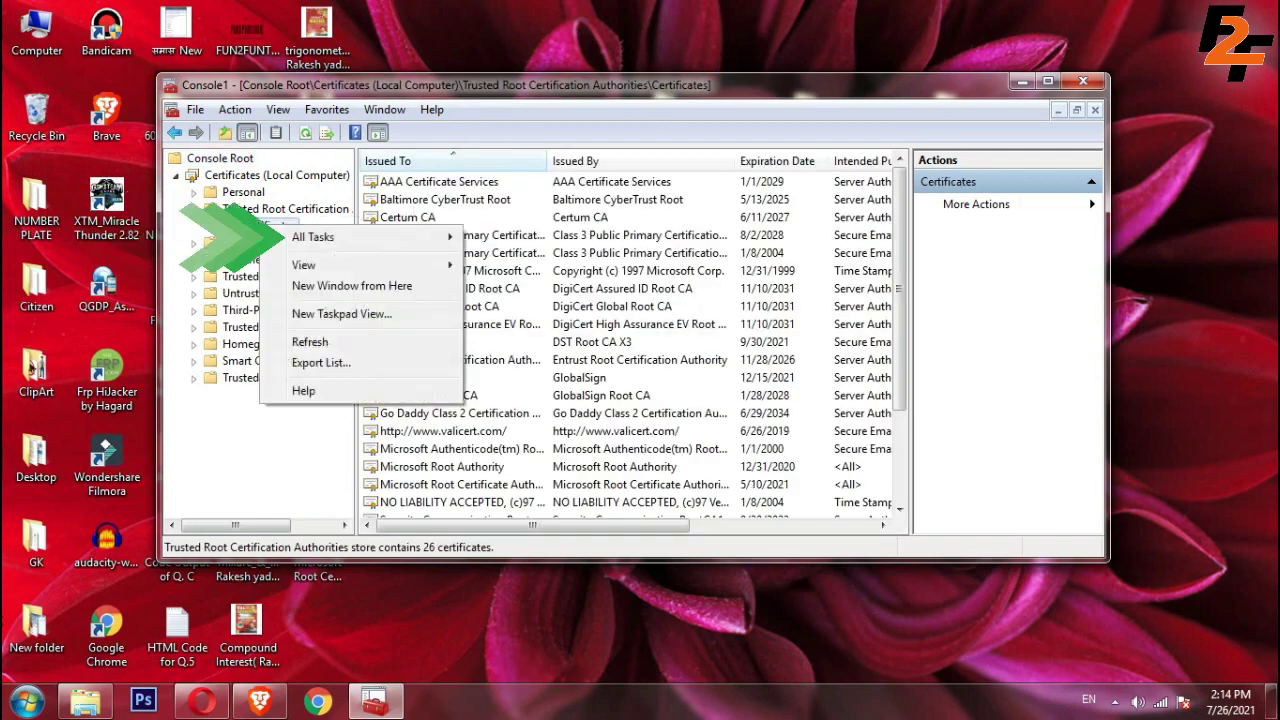
{"action": "mouse_move", "coordinate": [313, 237]}
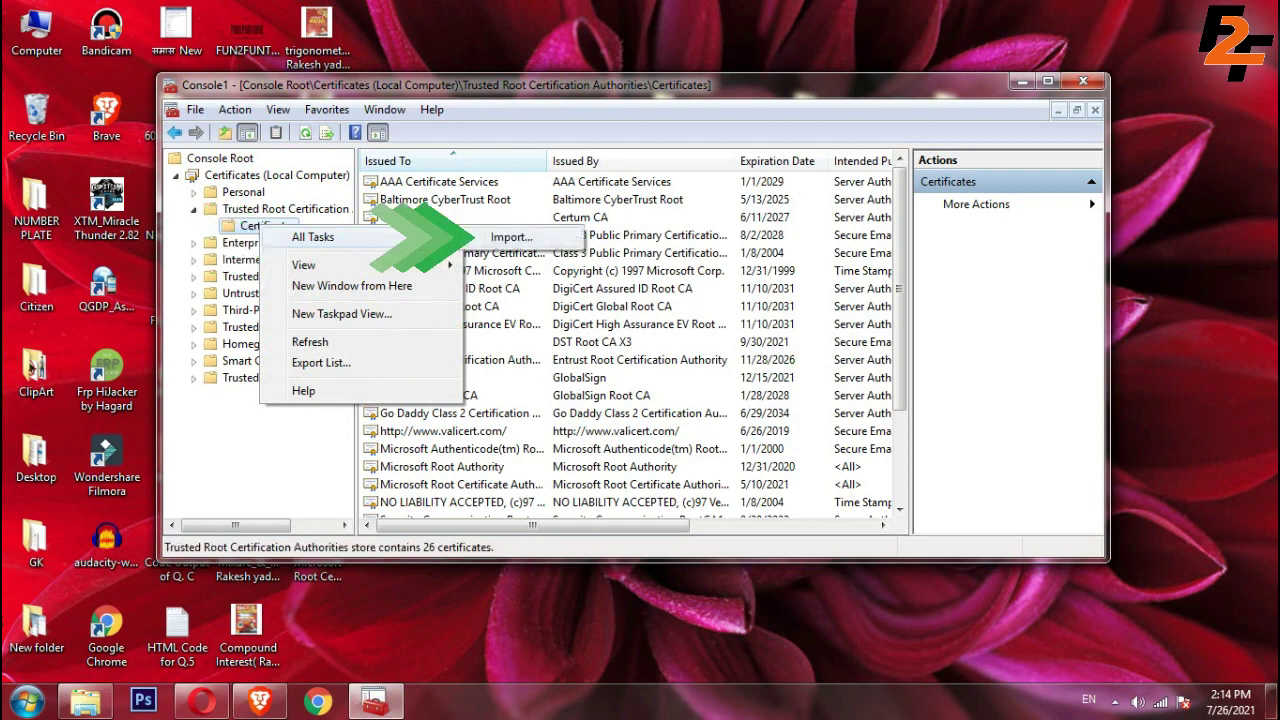
{"action": "left_click", "coordinate": [500, 236]}
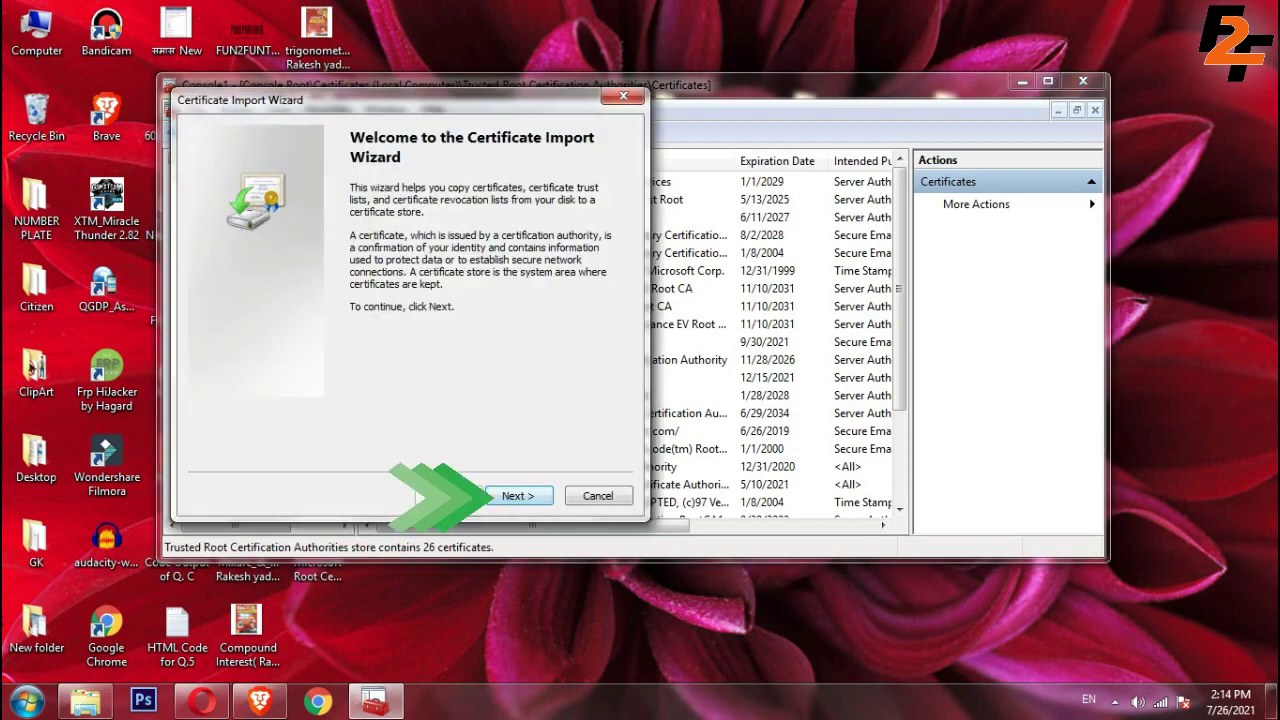
{"action": "left_click", "coordinate": [518, 495]}
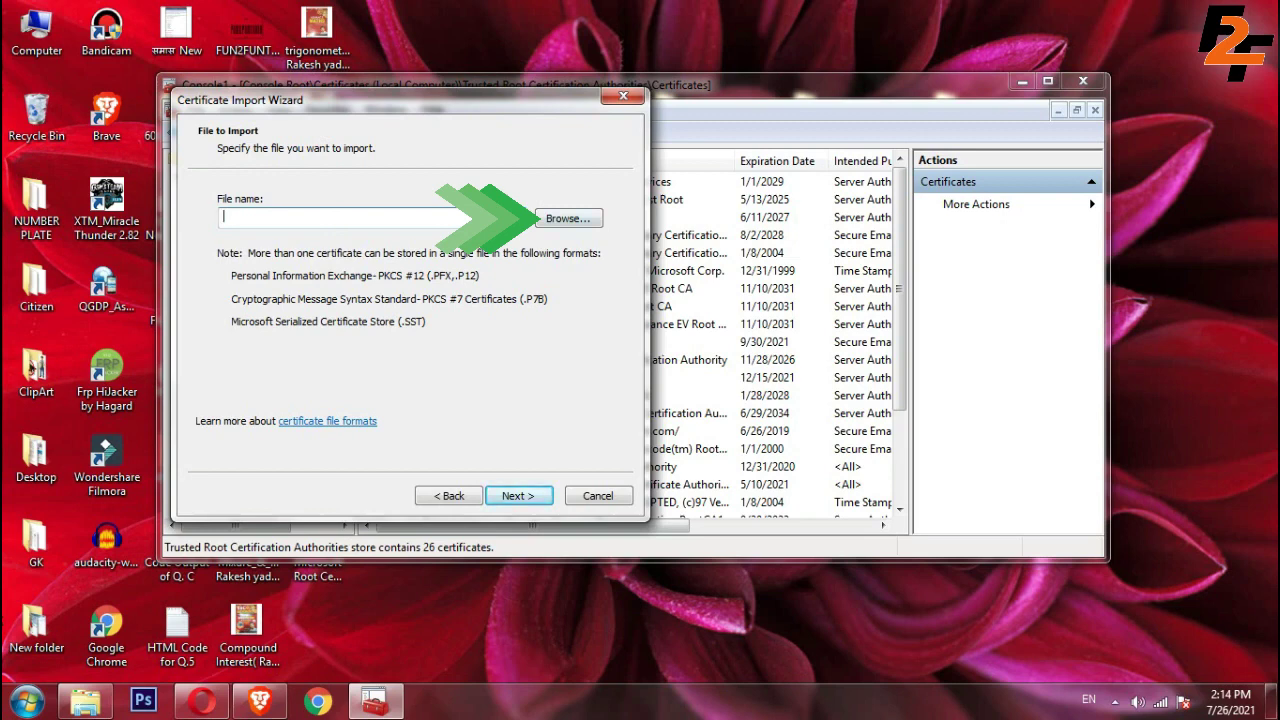
Choose MicrosoftRootCertificateAuthority2011 from the Desktop as the certificate file to import.
{"action": "left_click", "coordinate": [568, 218]}
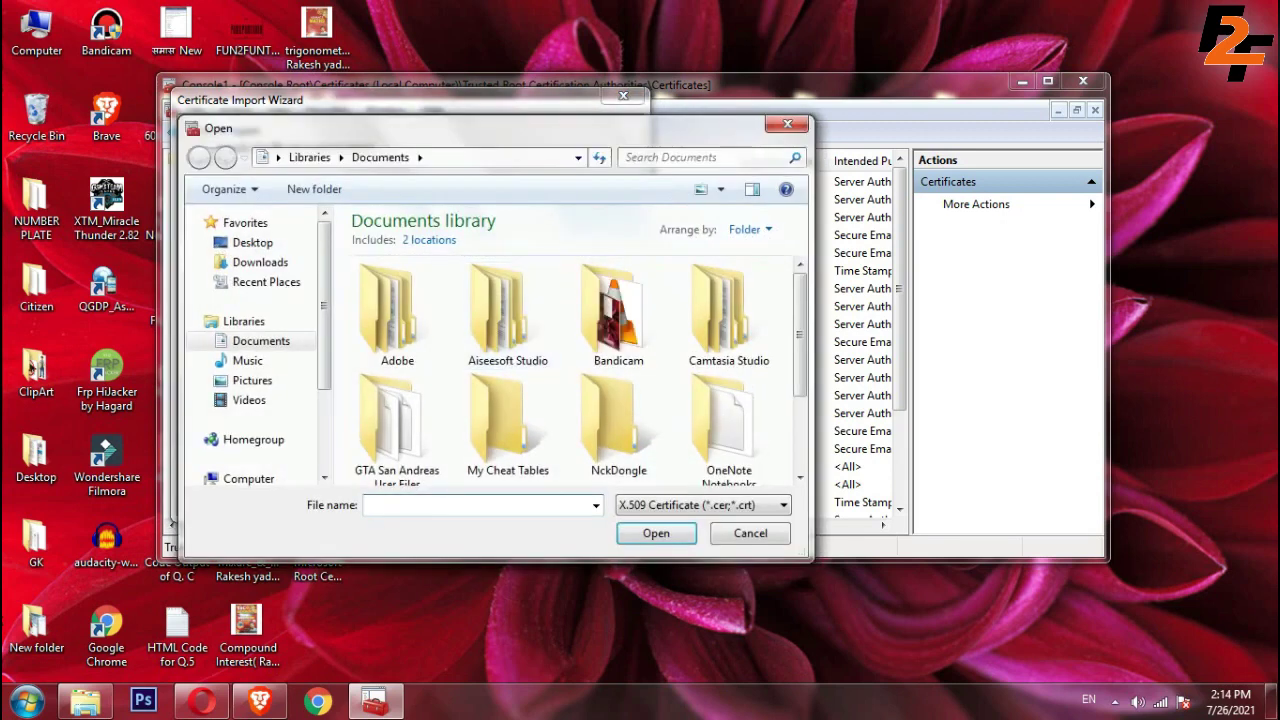
{"action": "left_click", "coordinate": [252, 242]}
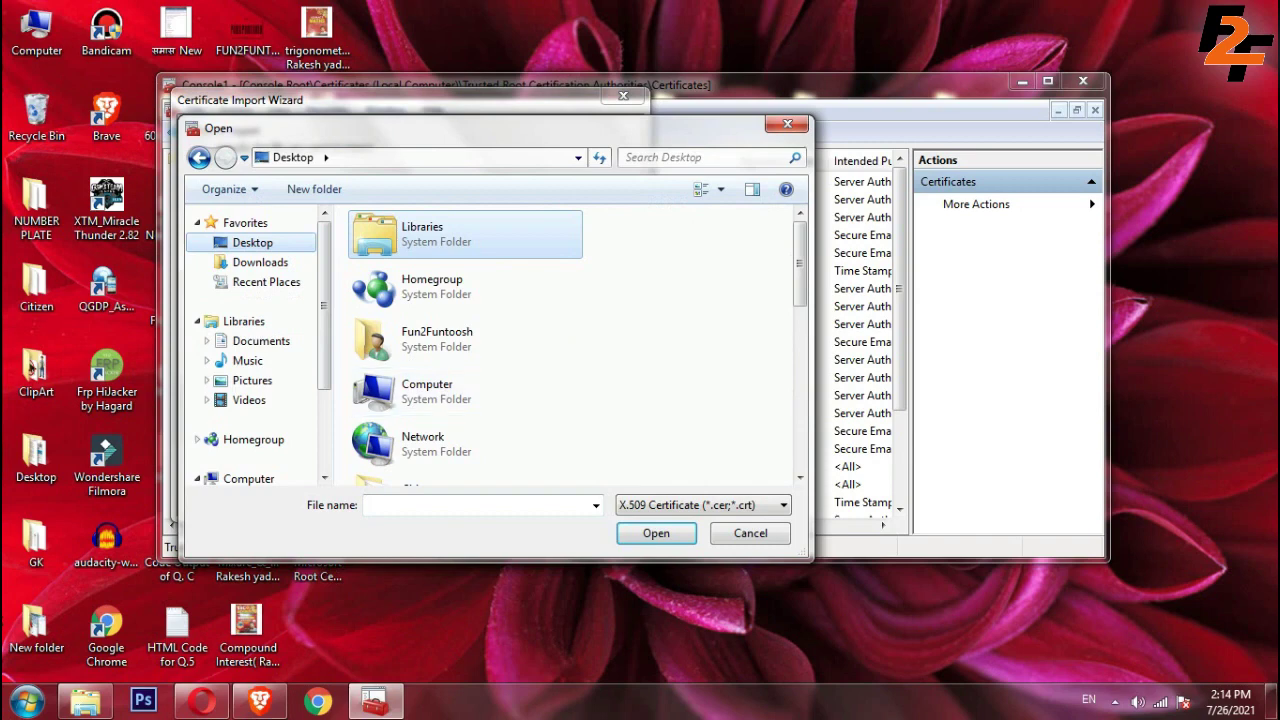
{"action": "scroll", "coordinate": [466, 345], "scroll_direction": "down", "scroll_amount": 5}
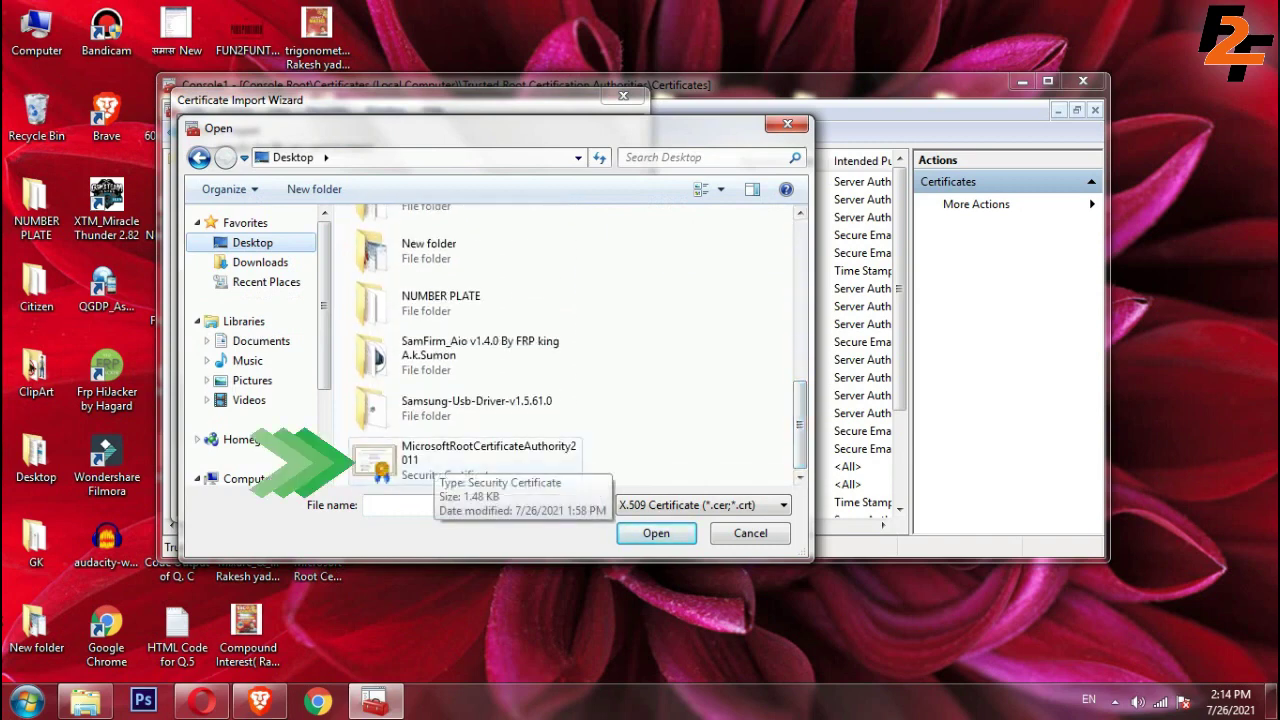
{"action": "left_click", "coordinate": [432, 455]}
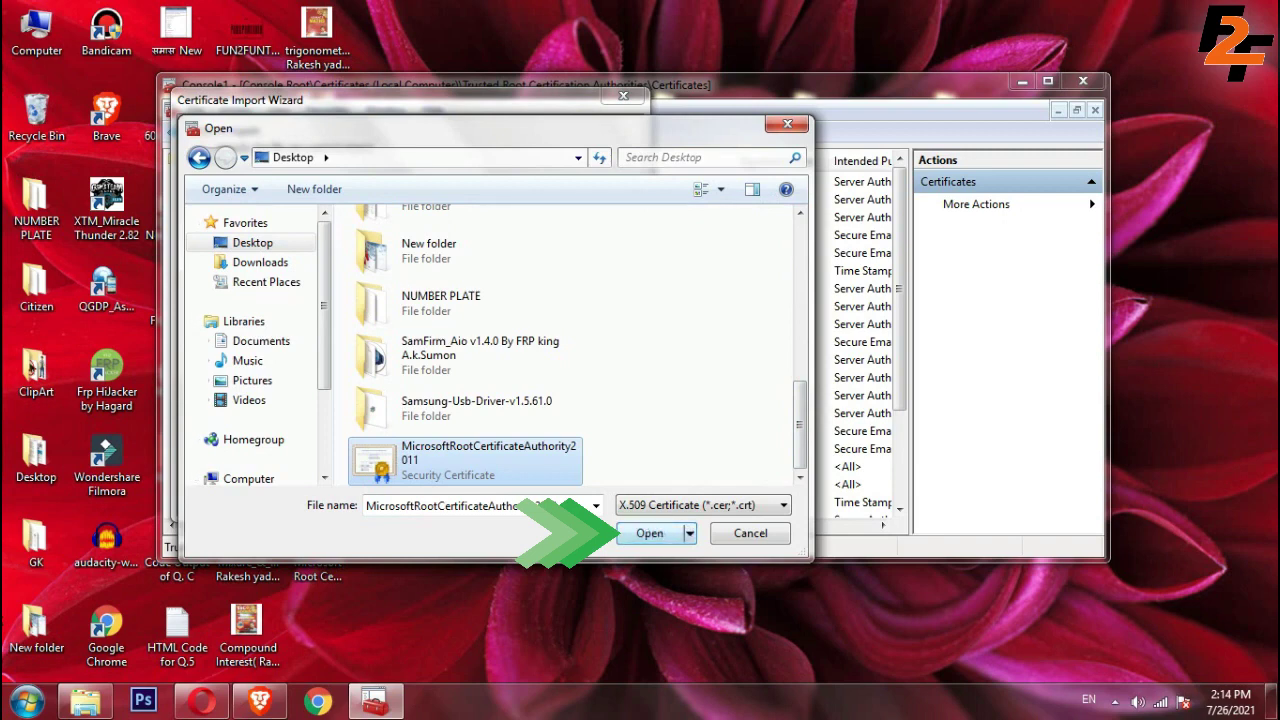
{"action": "left_click", "coordinate": [649, 533]}
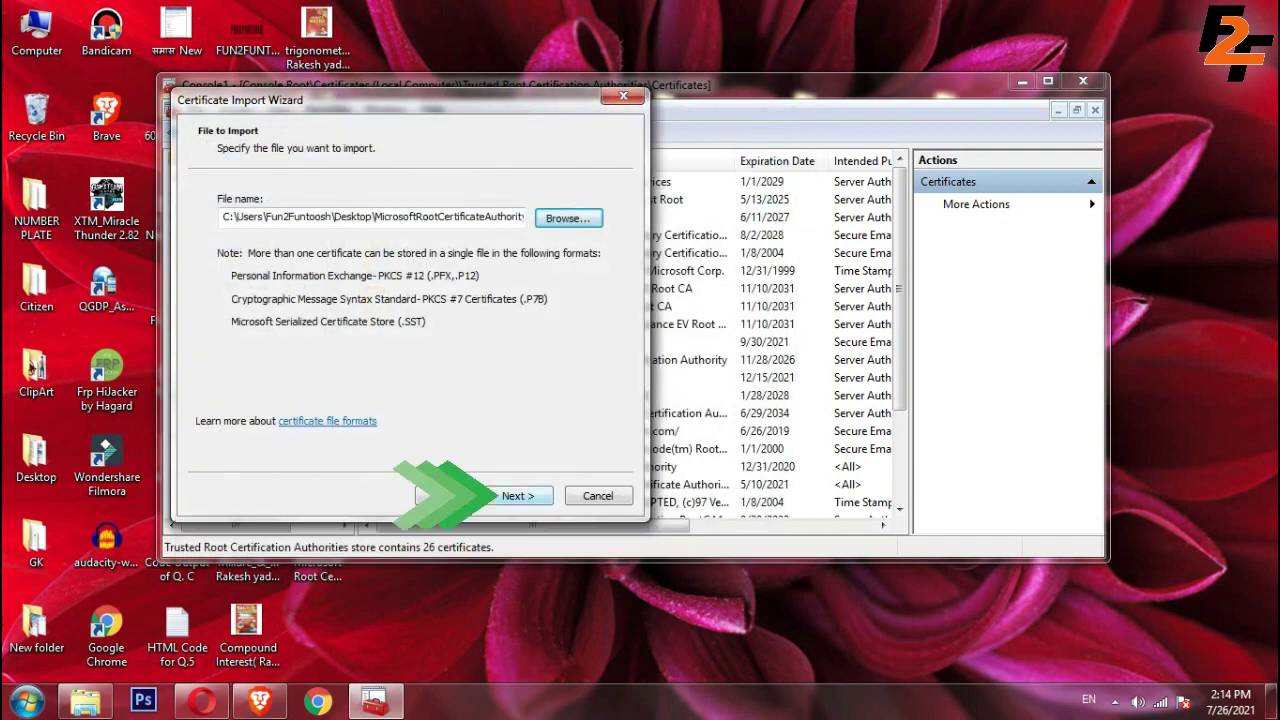
Complete the certificate import into the Trusted Root Certification Authorities store and close the console without saving its settings.
{"action": "left_click", "coordinate": [518, 496]}
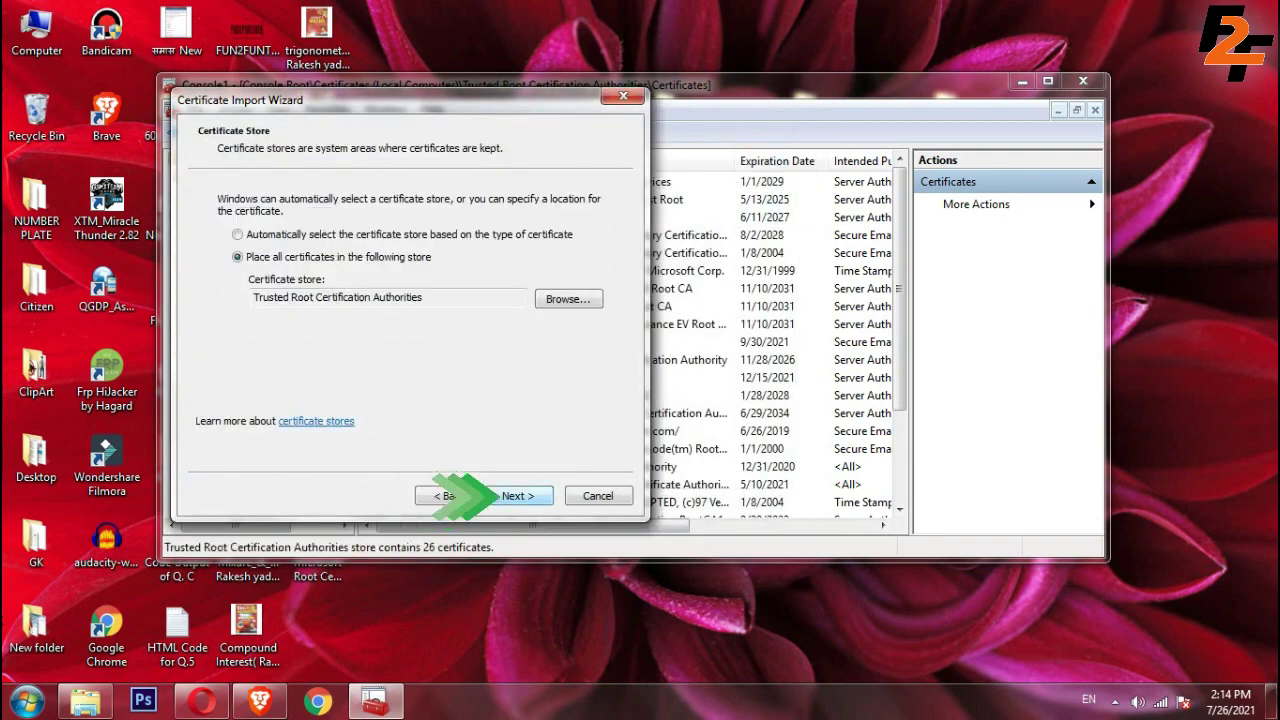
{"action": "left_click", "coordinate": [518, 496]}
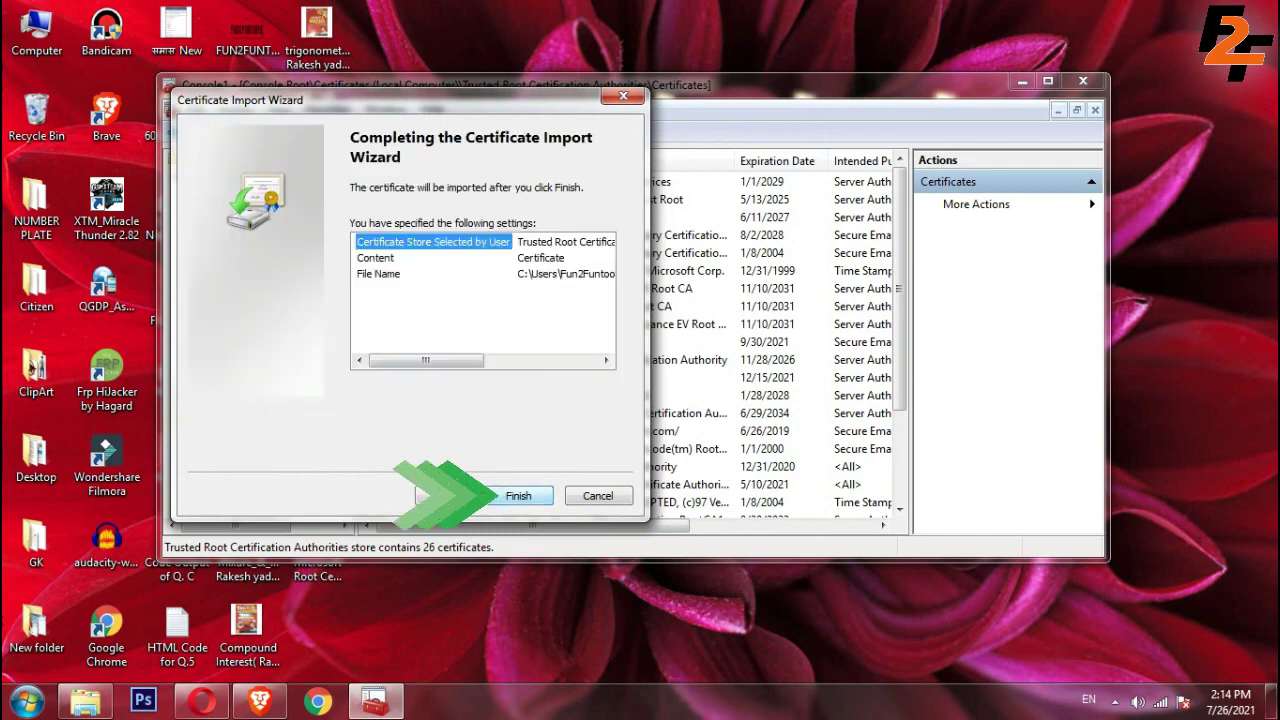
{"action": "left_click", "coordinate": [518, 496]}
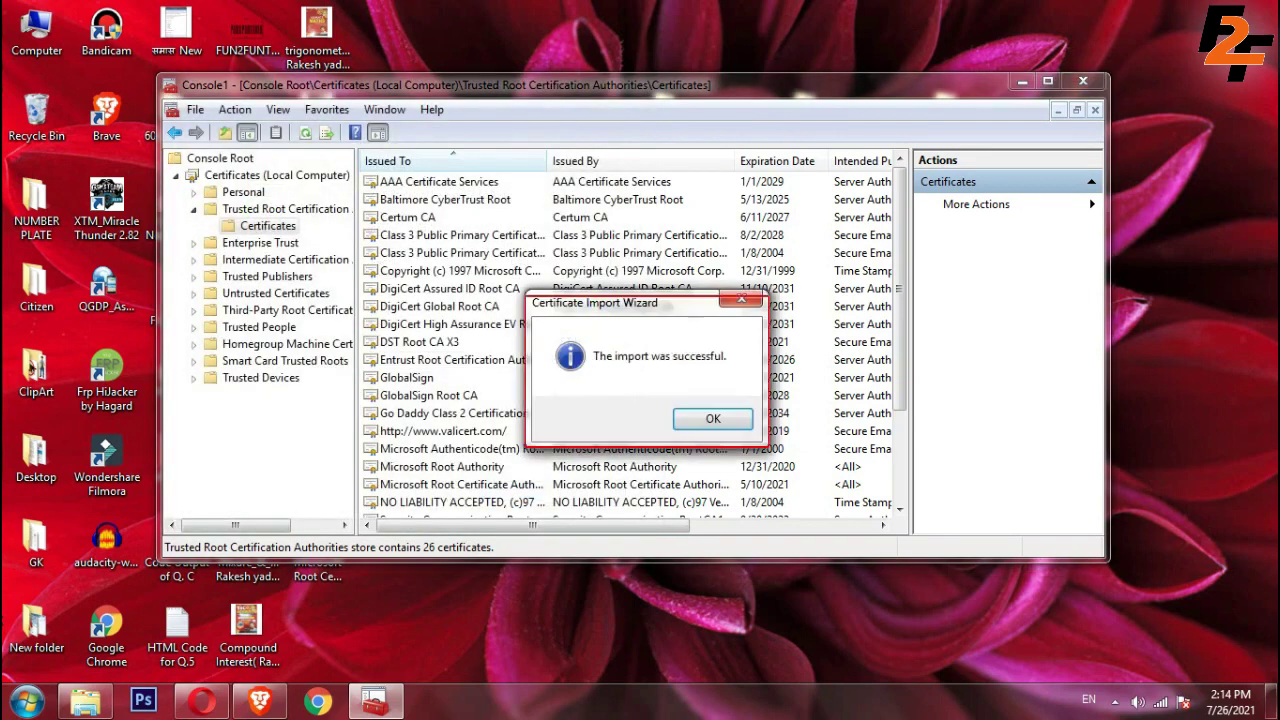
{"action": "key", "text": "Return"}
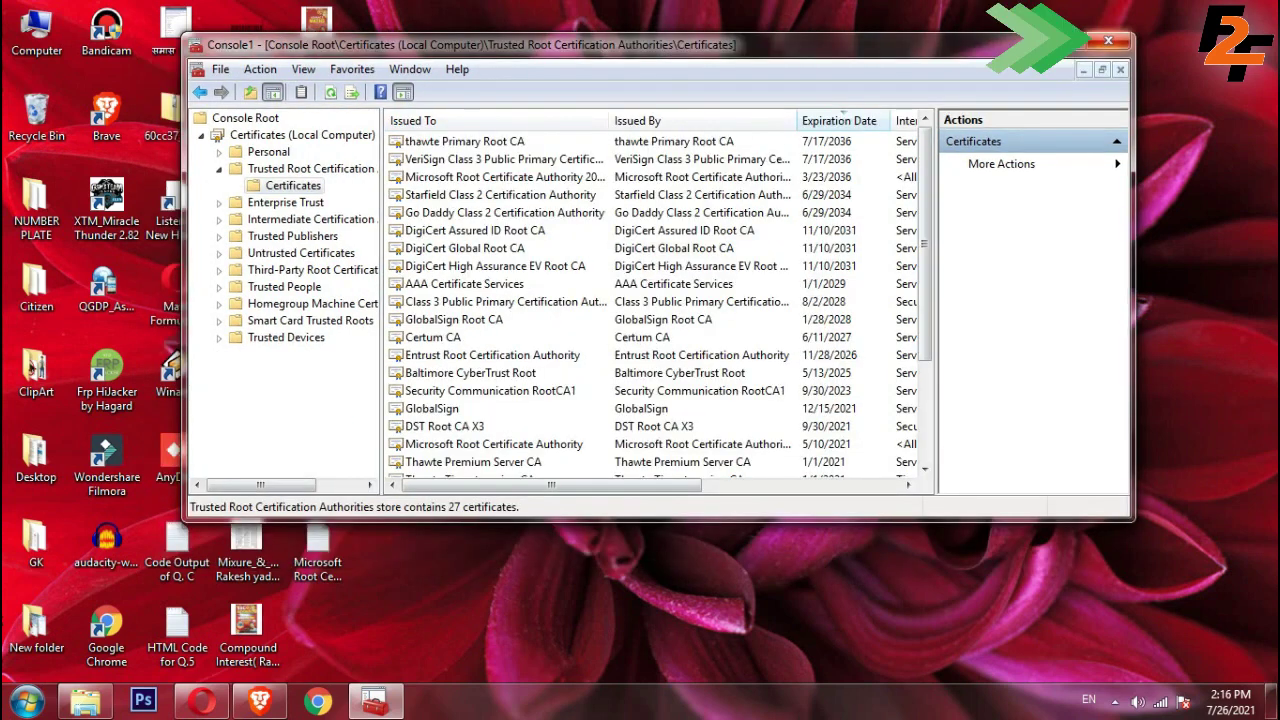
{"action": "left_click", "coordinate": [1108, 40]}
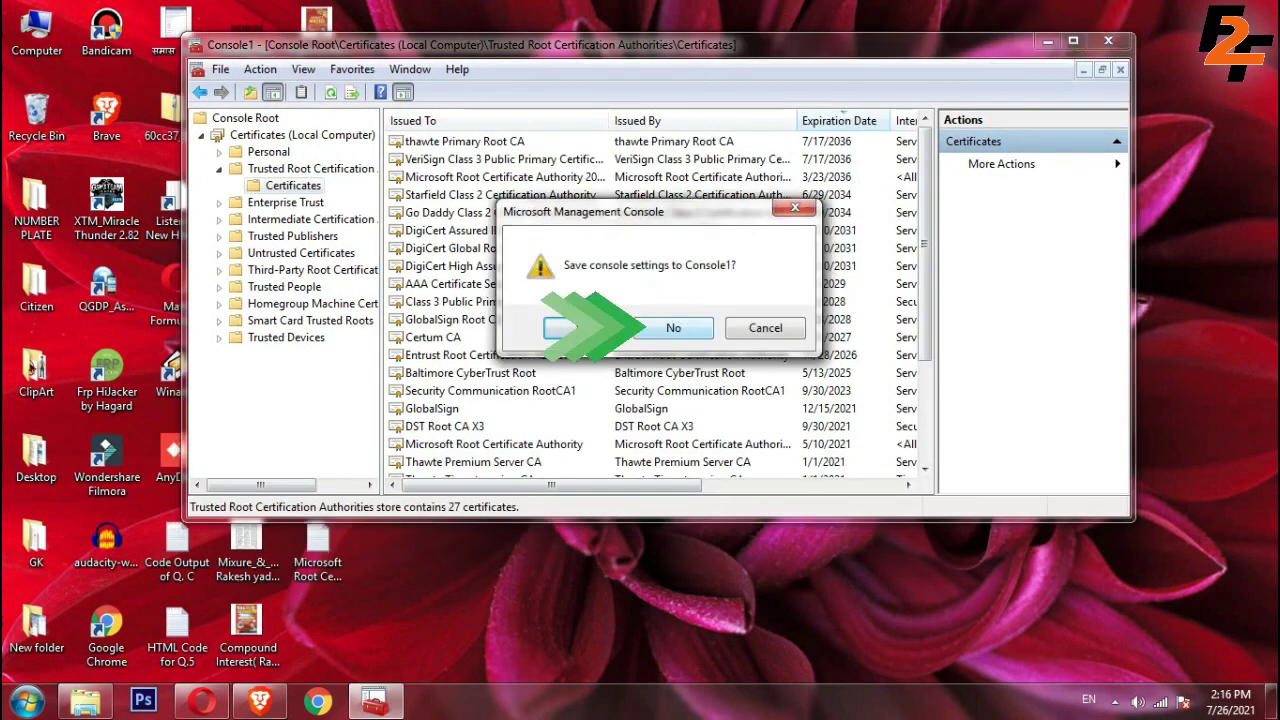
{"action": "left_click", "coordinate": [645, 327]}
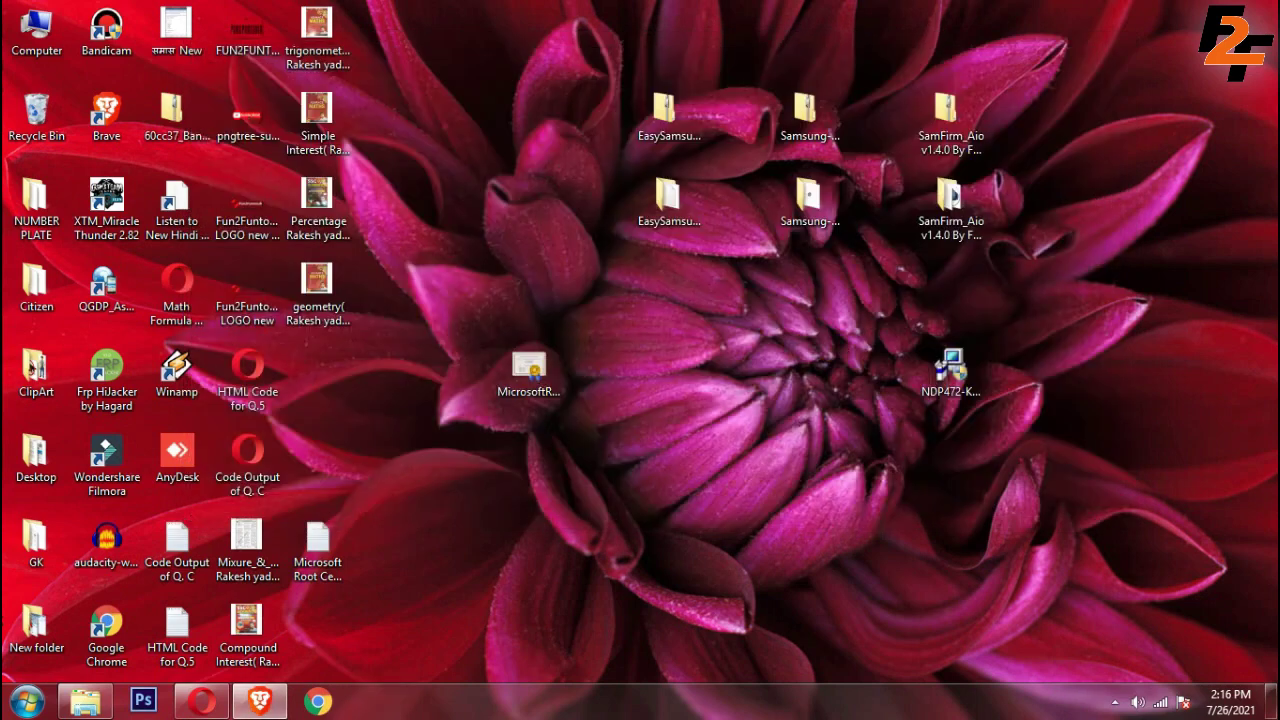
Run the NDP472-KB4054530 installer from the desktop, accept the license terms and complete the .NET Framework 4.7.2 installation.
{"action": "left_click", "coordinate": [529, 376]}
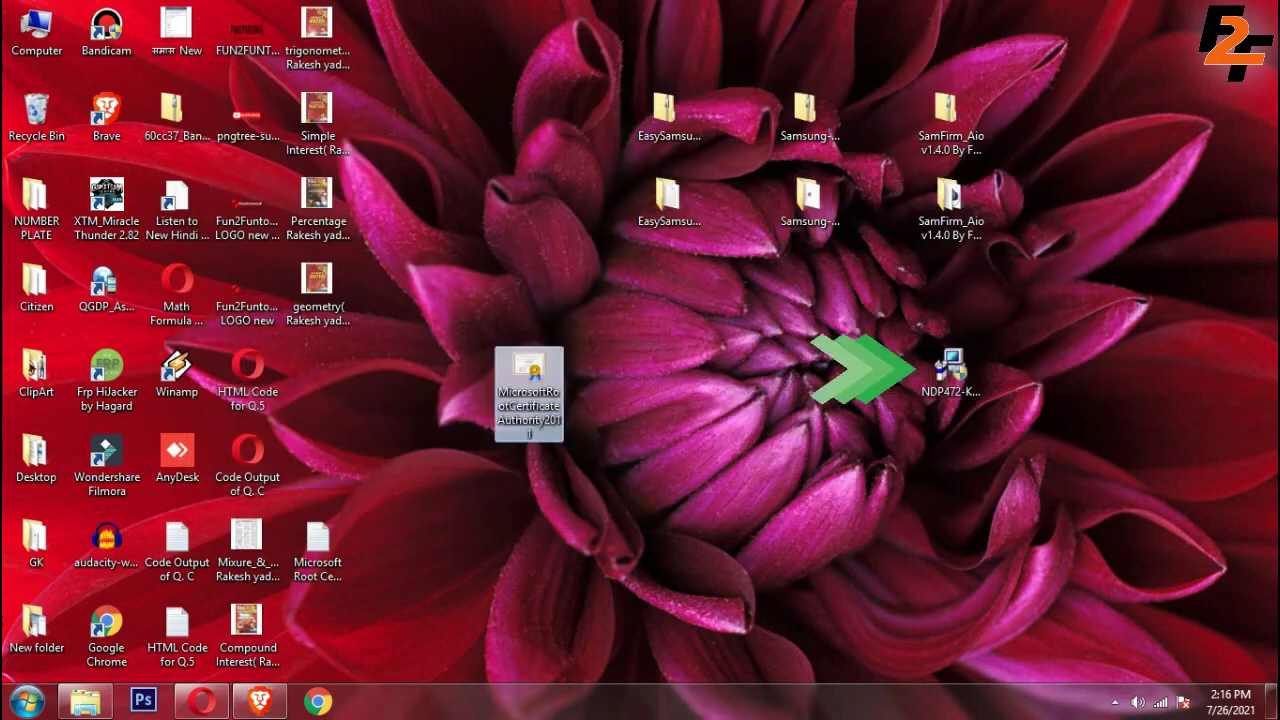
{"action": "left_click", "coordinate": [950, 366]}
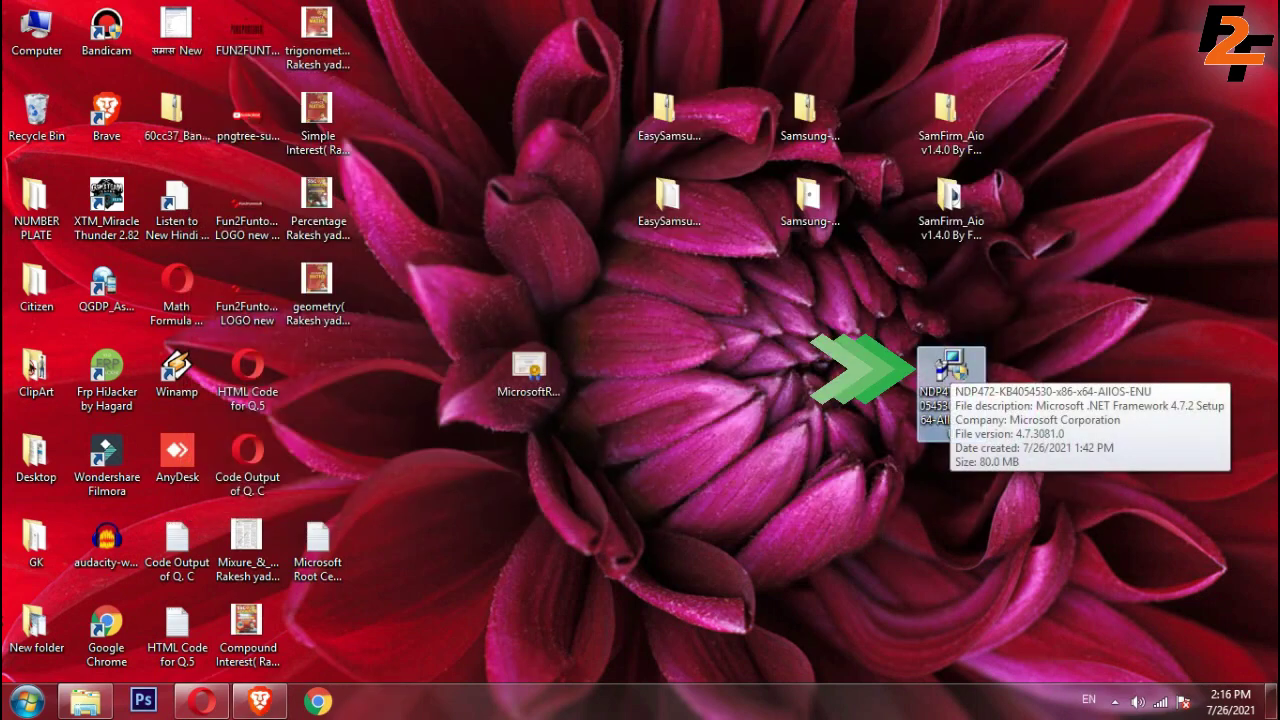
{"action": "double_click", "coordinate": [950, 366]}
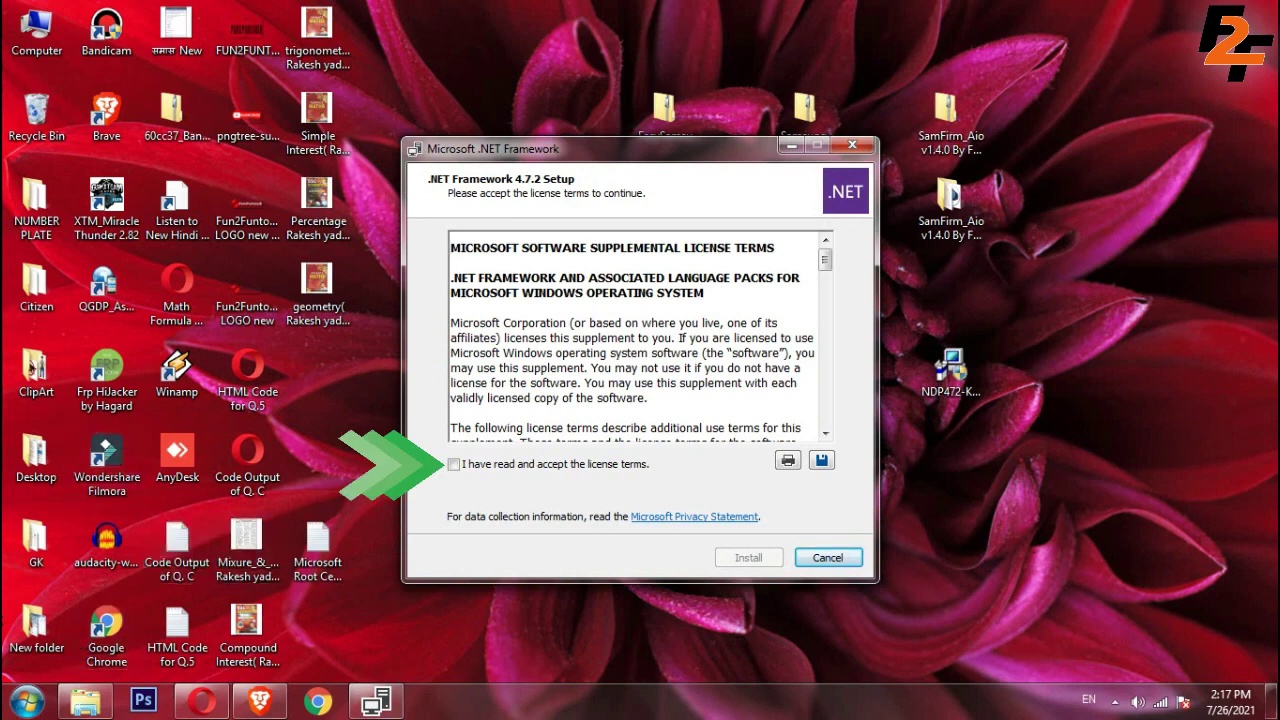
{"action": "left_click", "coordinate": [454, 464]}
{"action": "key", "text": "Return"}
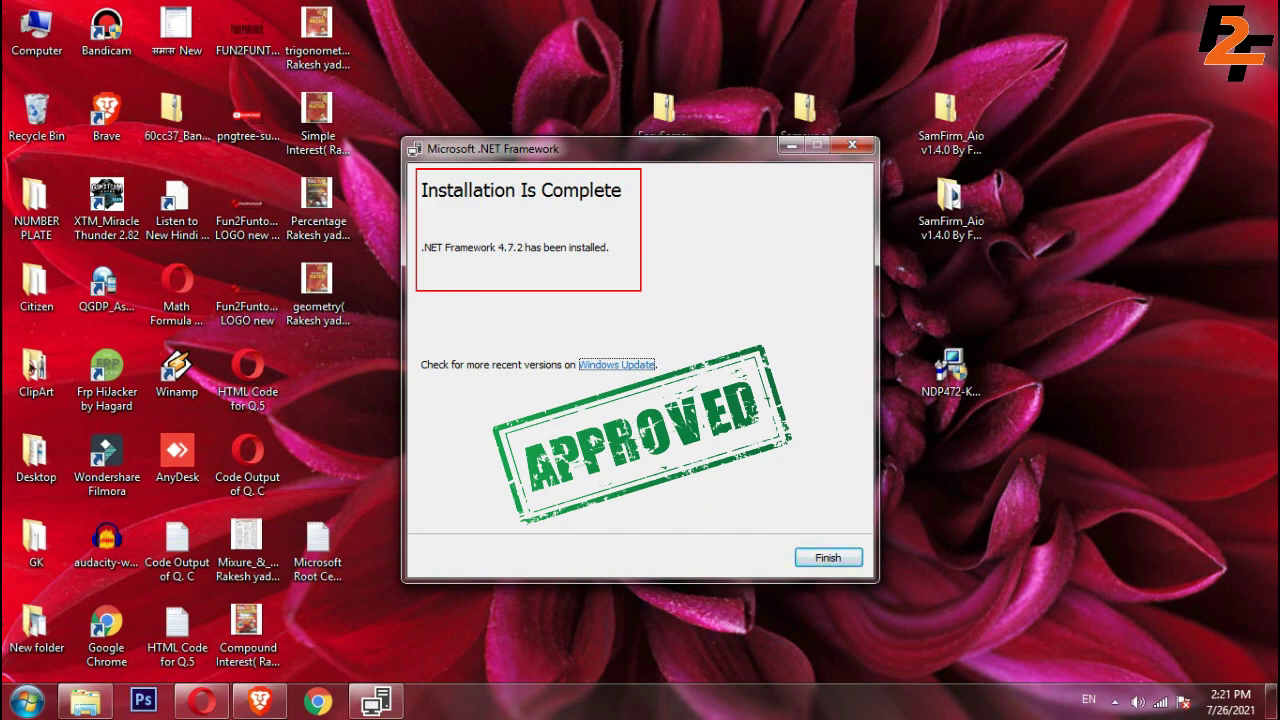
{"action": "left_click", "coordinate": [828, 557]}
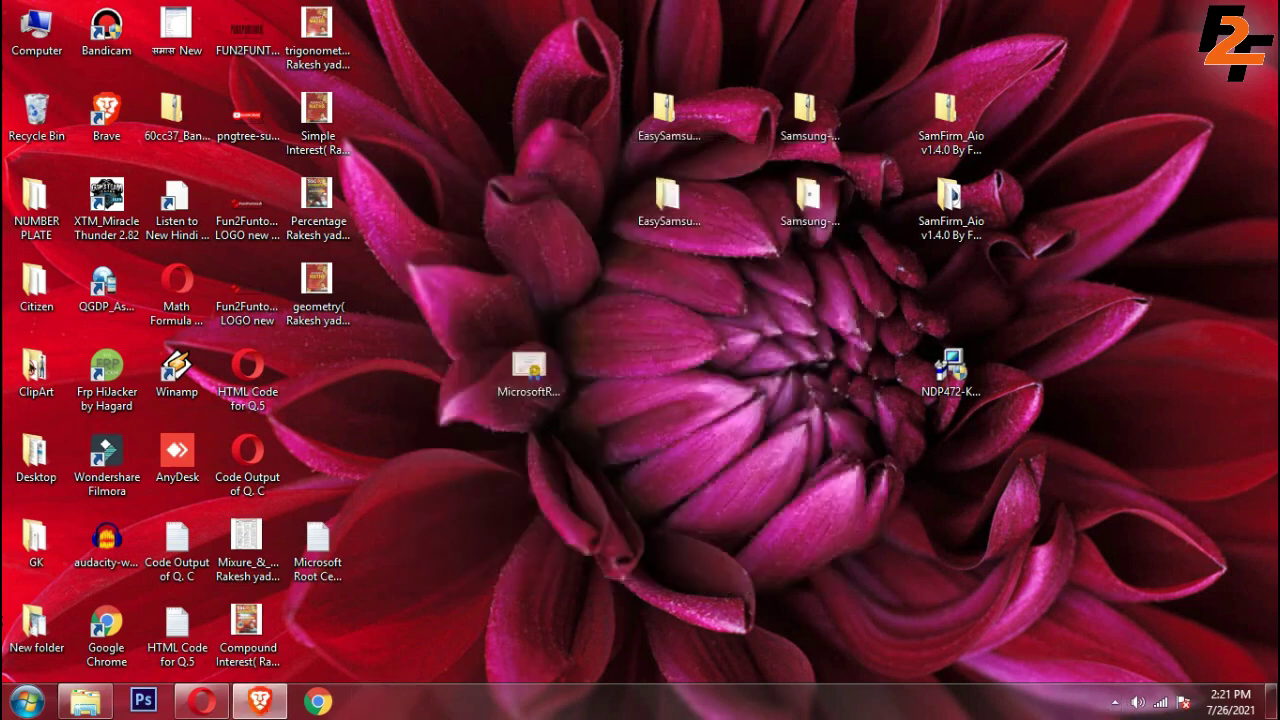
Open the extracted SamFirm_Aio v1.4.0 folder on the desktop and launch the SamFirm application.
{"action": "right_click", "coordinate": [1090, 378]}
{"action": "left_click", "coordinate": [1140, 431]}
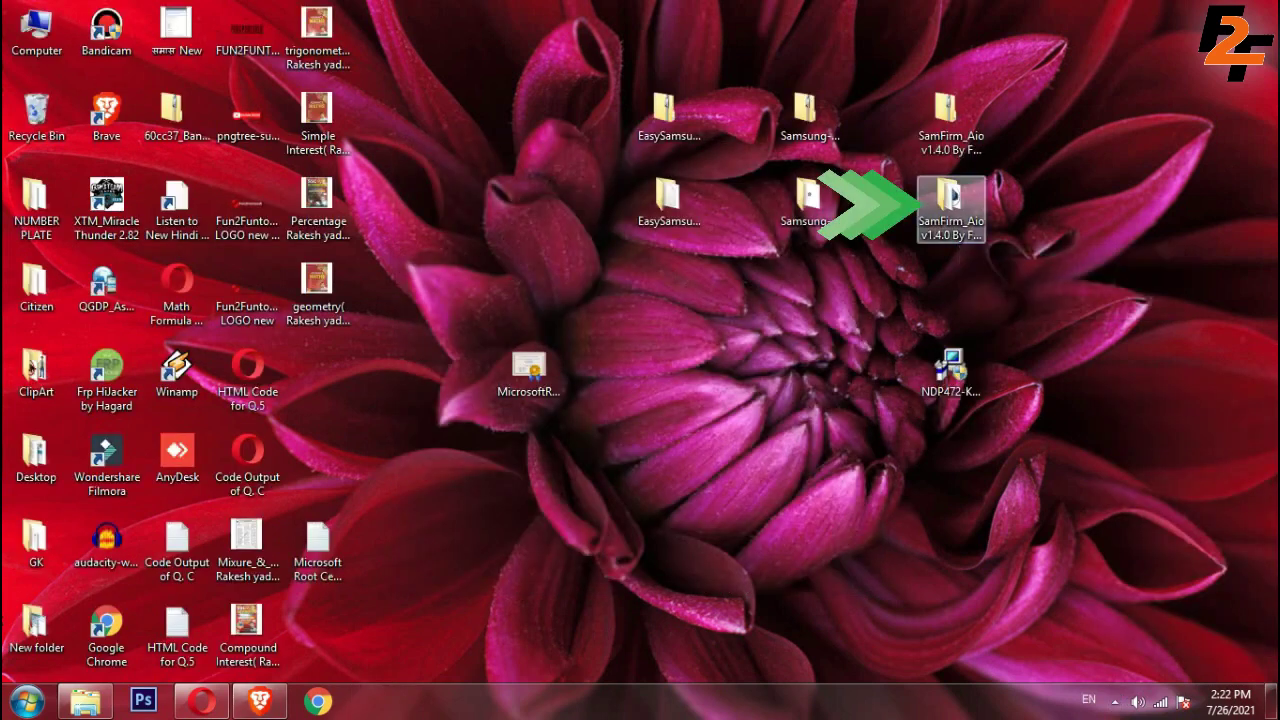
{"action": "left_click", "coordinate": [950, 200]}
{"action": "double_click", "coordinate": [952, 193]}
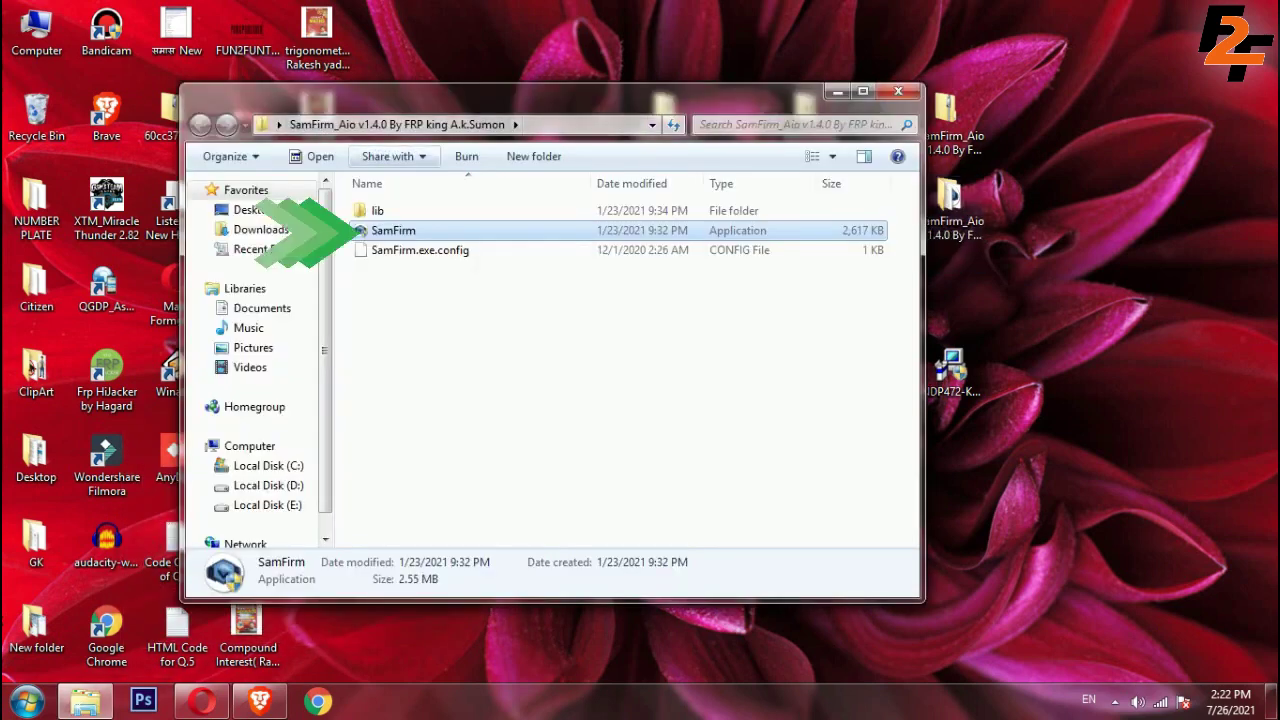
{"action": "double_click", "coordinate": [390, 230]}
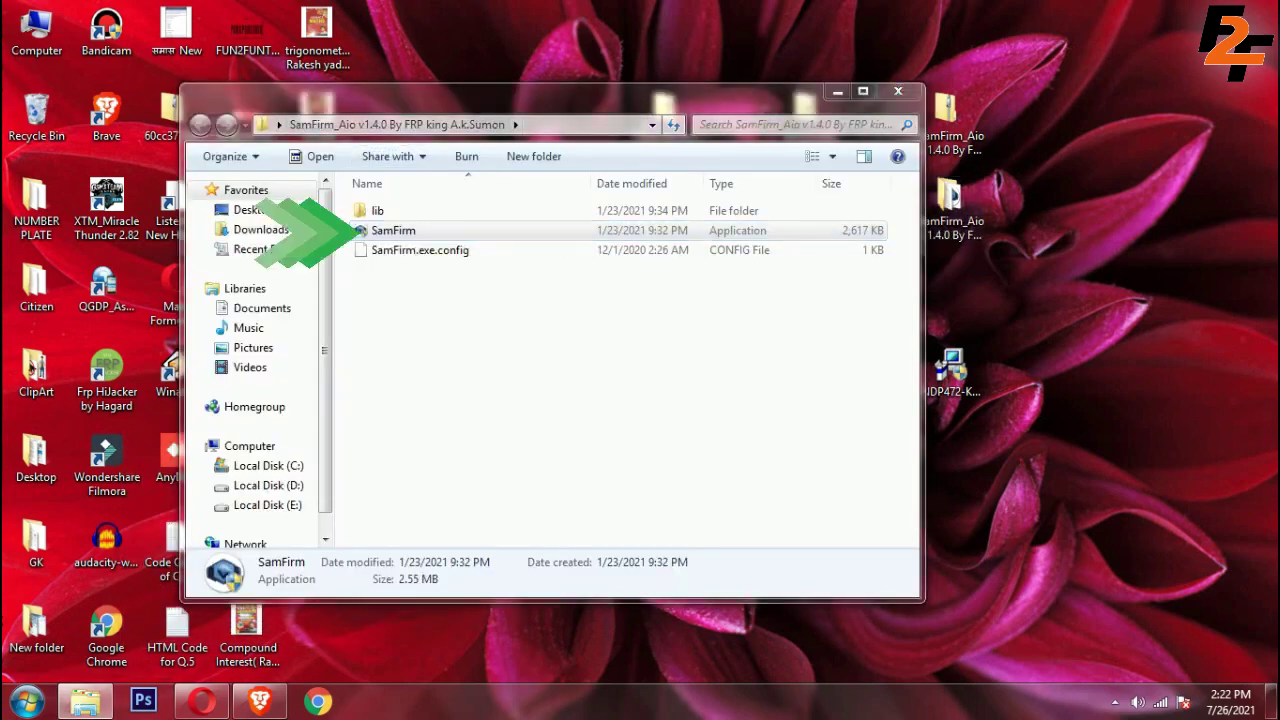